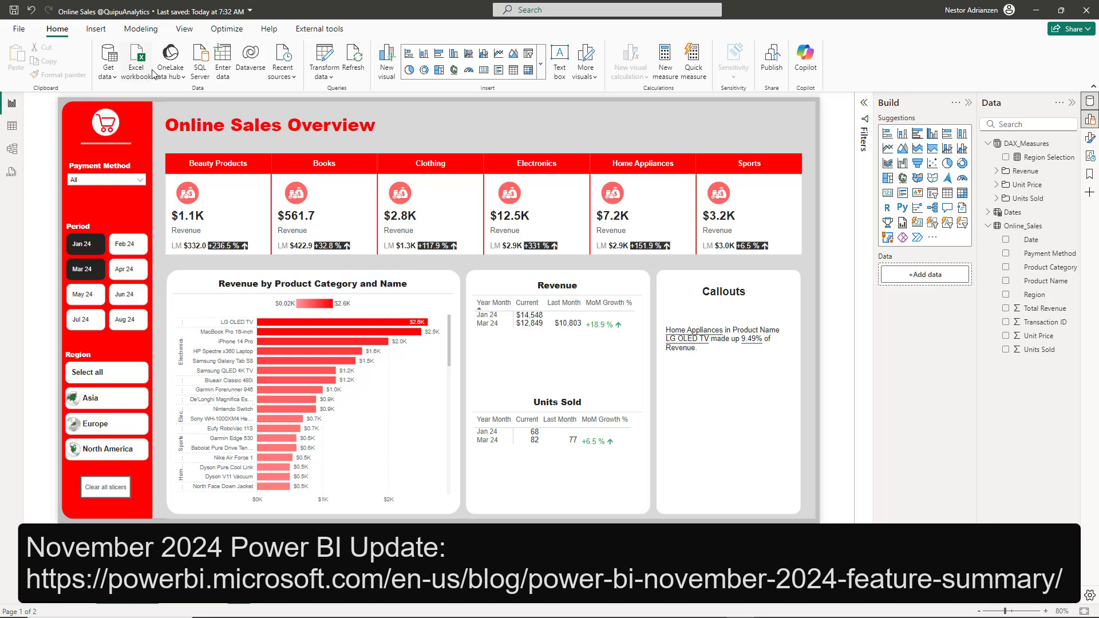
Look up the program's version information and examine the finished Revenue card with small multiples on the Online Sales page.
left_click(269, 28)
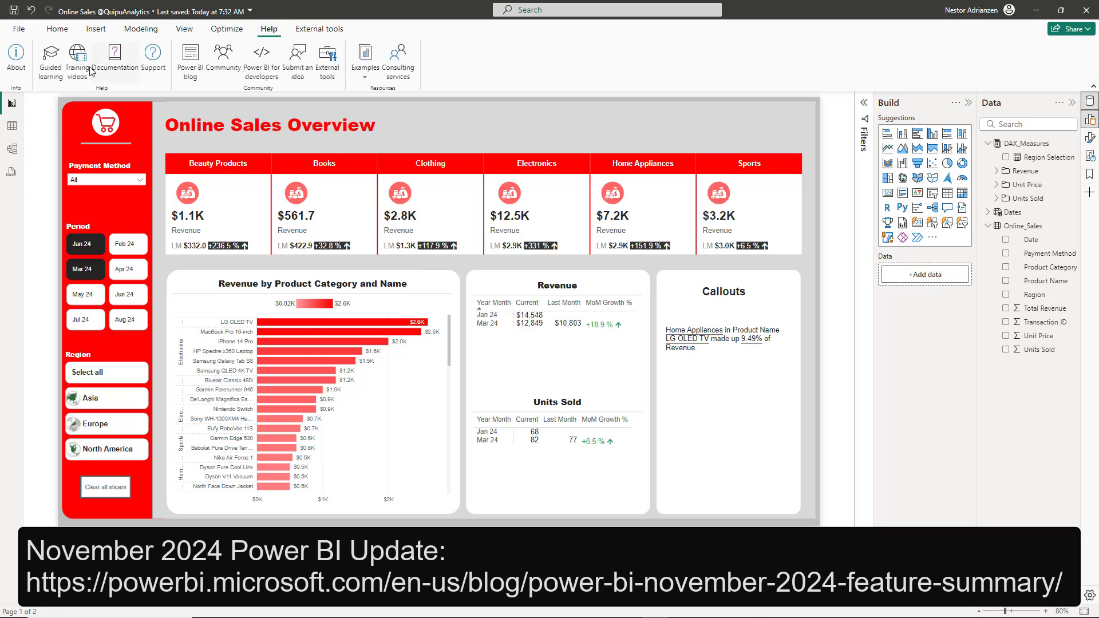
left_click(17, 58)
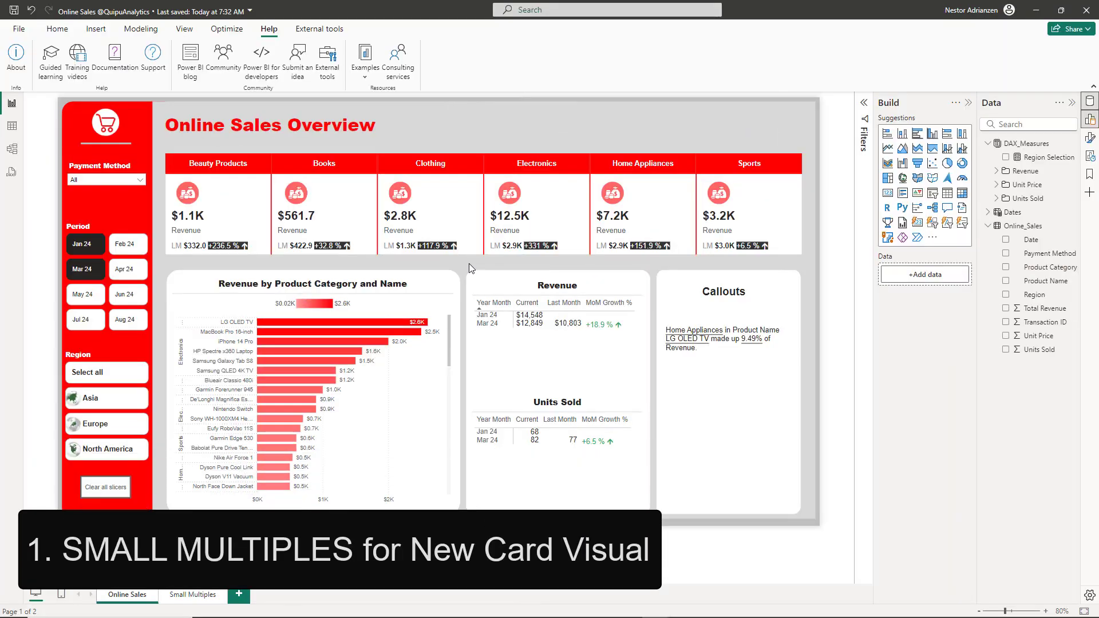
left_click(466, 153)
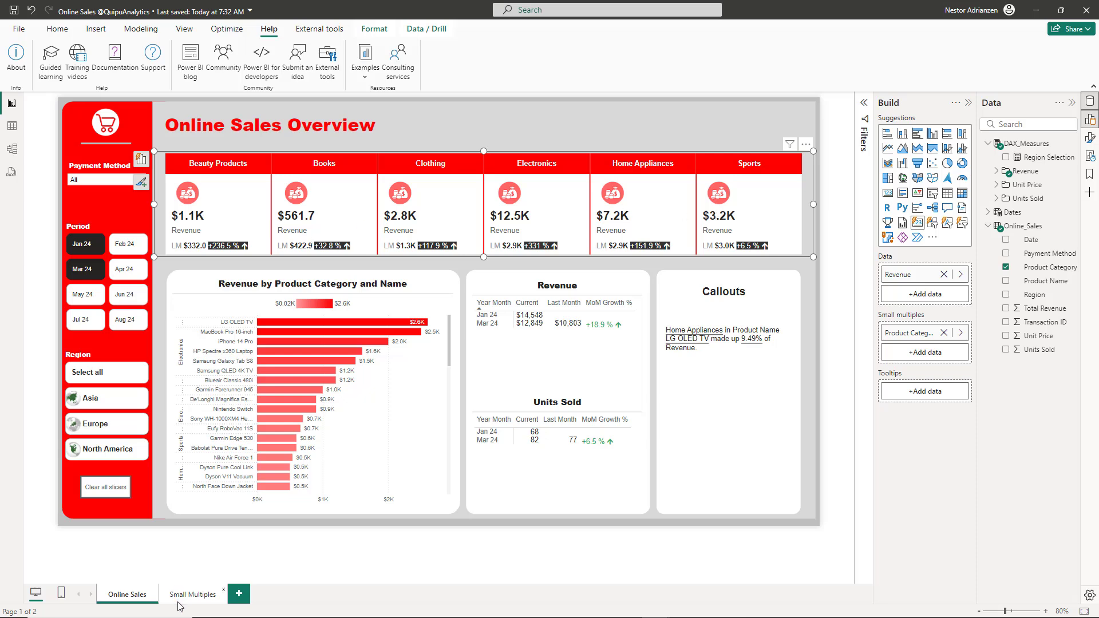
On the Small Multiples page, place a Card (new) visual in the empty area below the report title and add the Revenue measure.
left_click(198, 598)
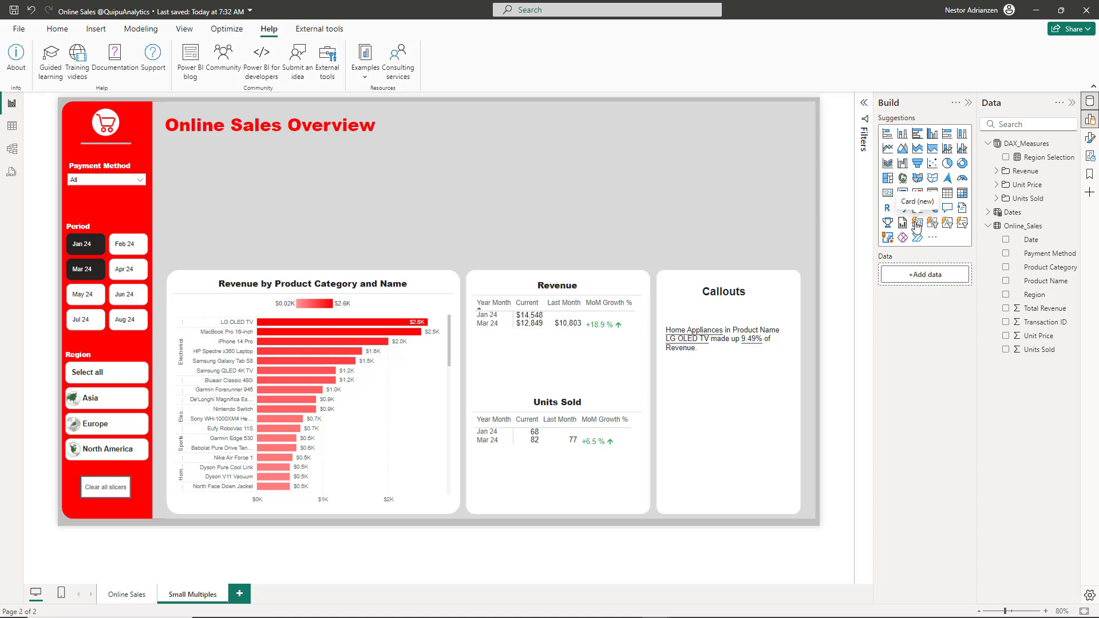
left_click_drag(917, 227, 342, 211)
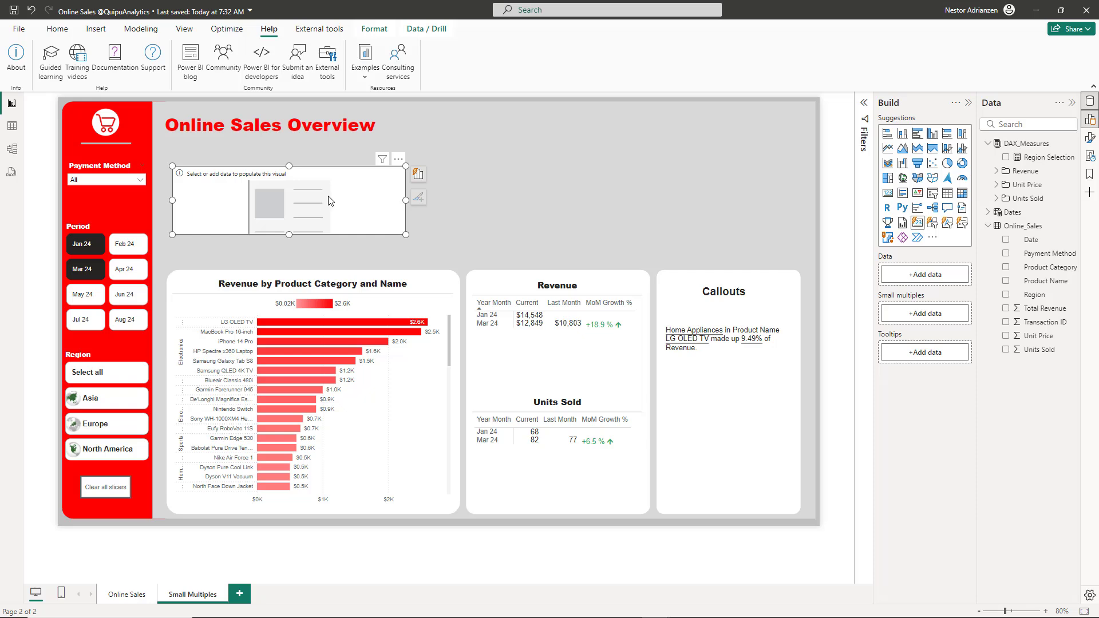
left_click(997, 171)
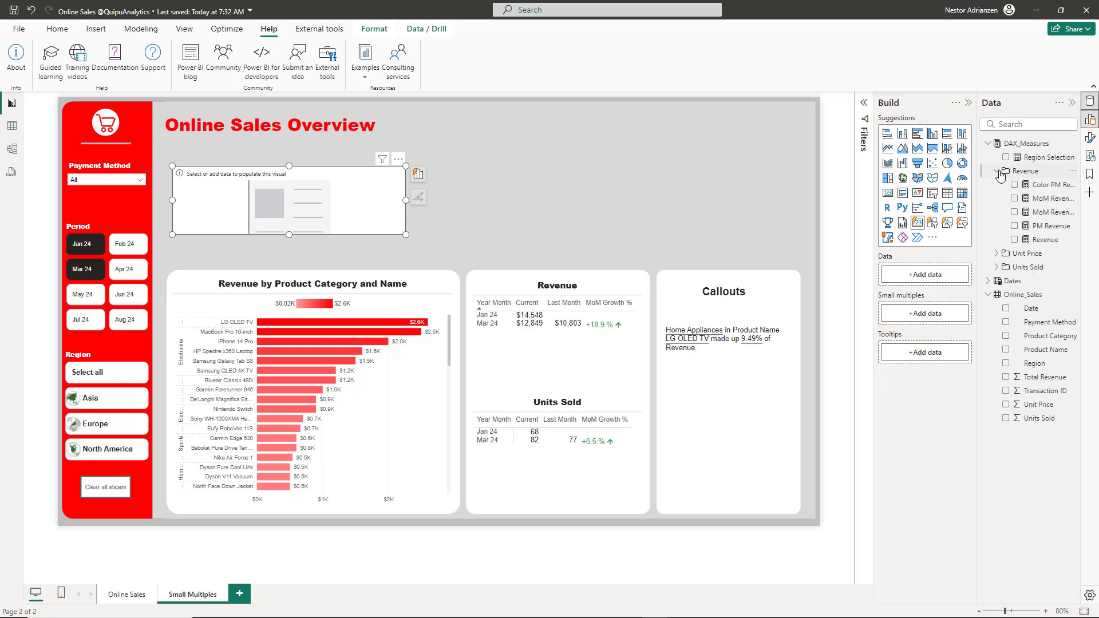
left_click(1014, 241)
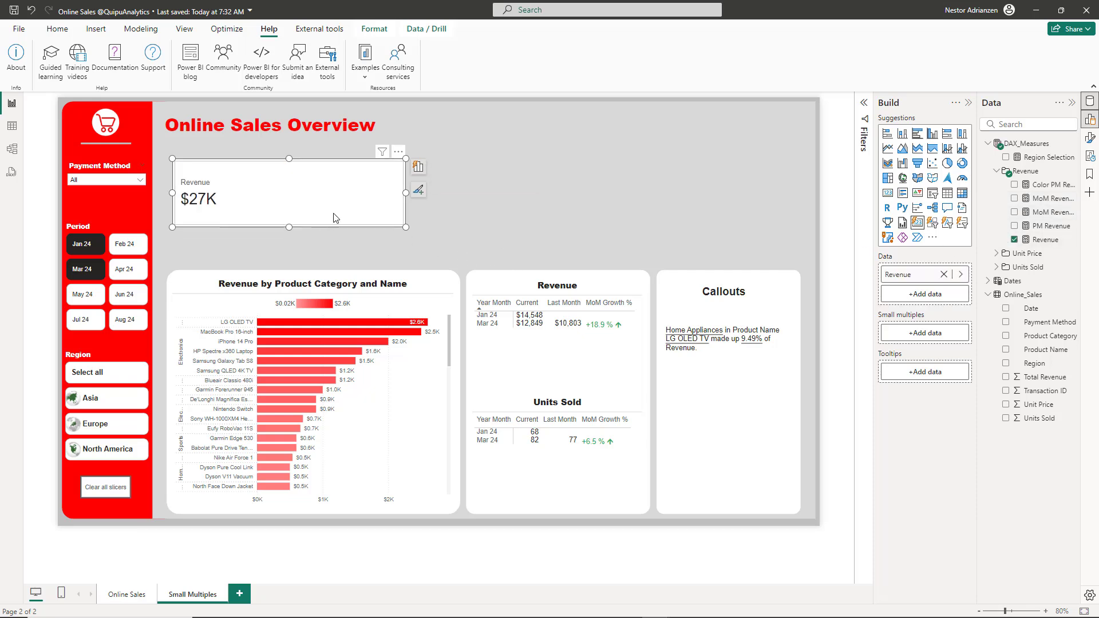
Add the PM Revenue measure as a reference label for the card's Revenue series.
left_click(1090, 137)
left_click(812, 323)
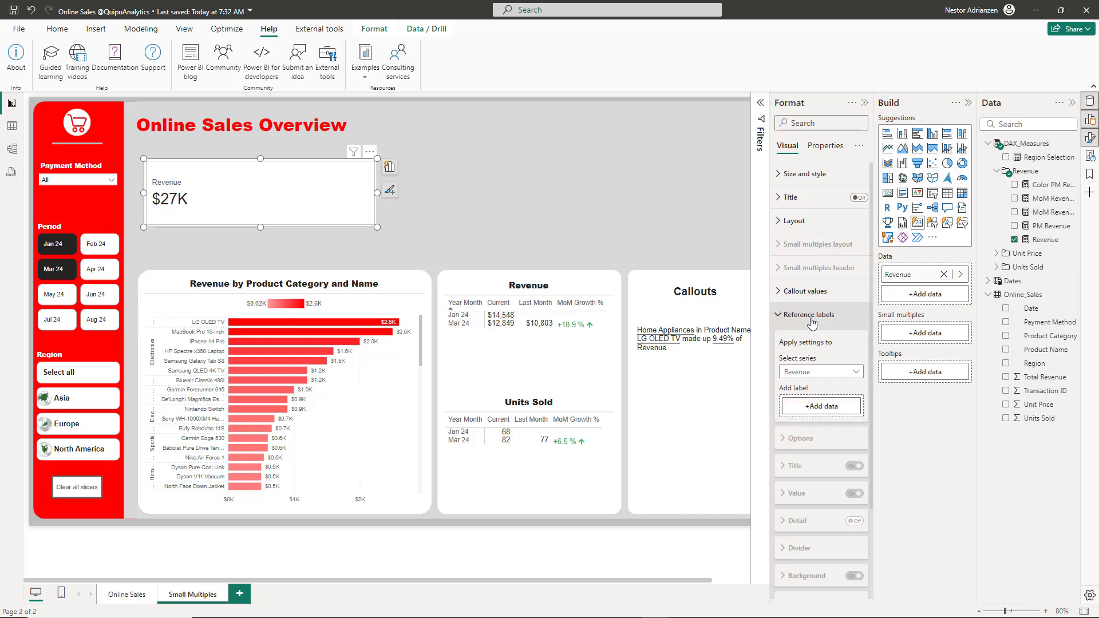
scroll(812, 341, "down", 1)
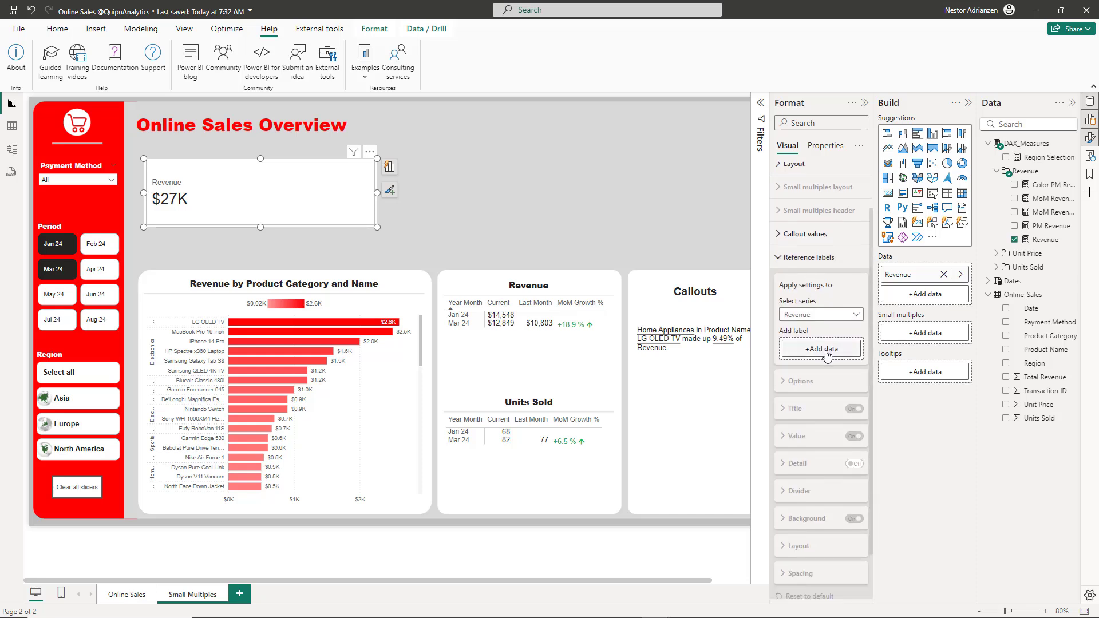
left_click(828, 351)
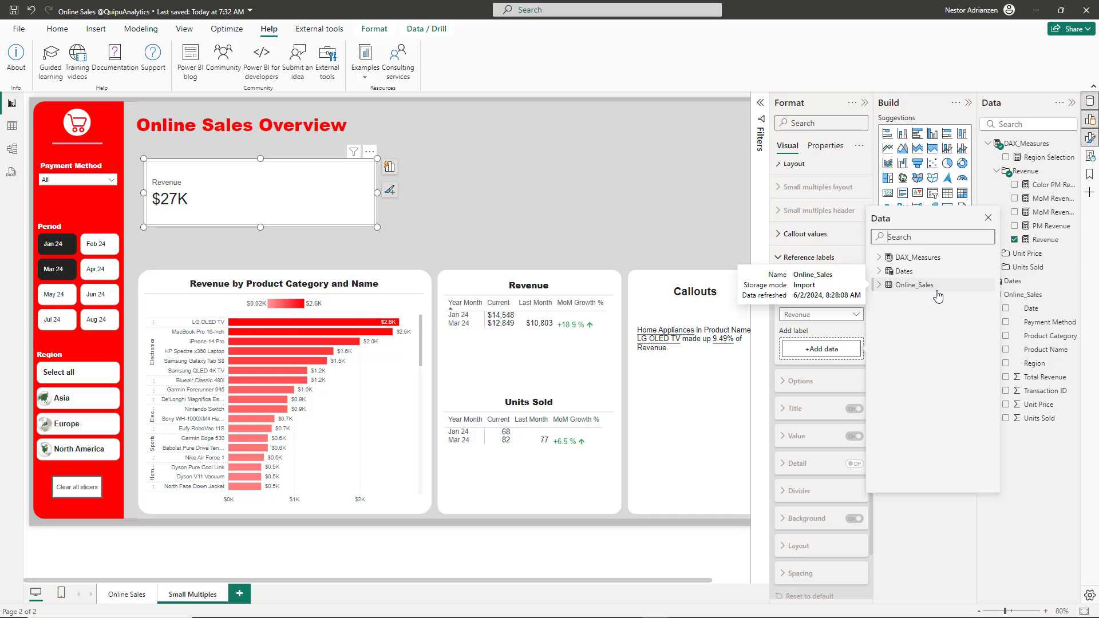
type("pm")
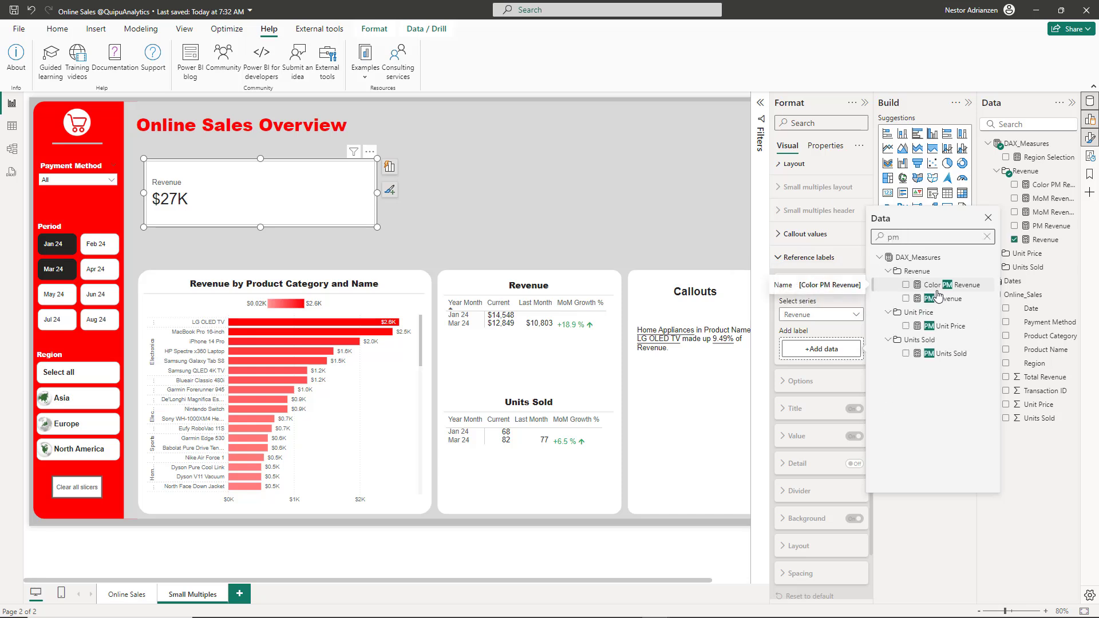
left_click(905, 298)
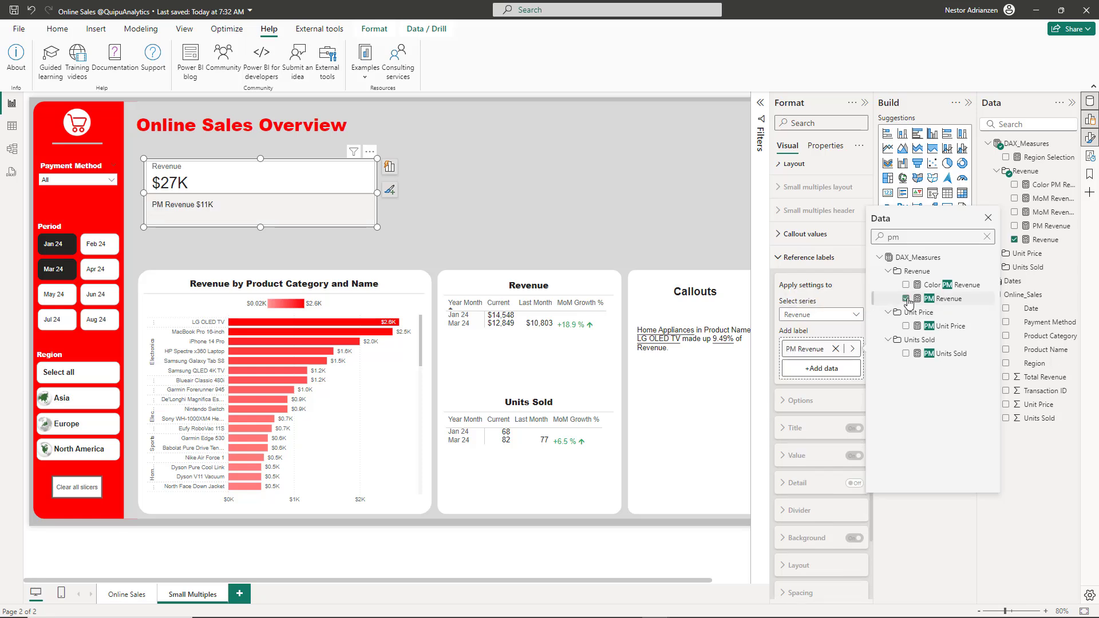
left_click(492, 229)
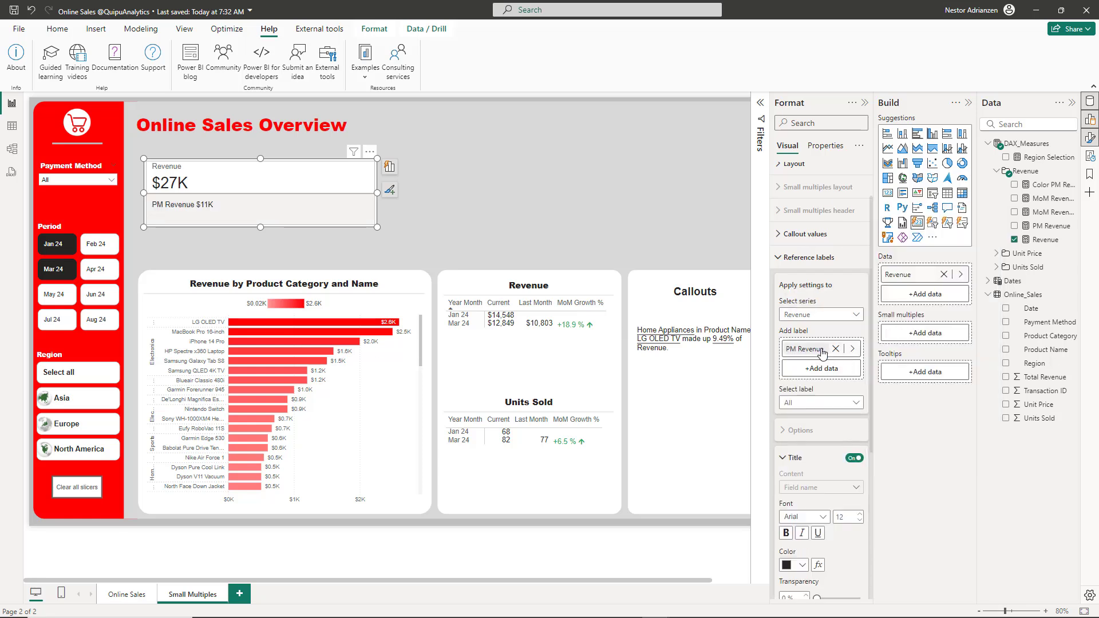
Give the PM Revenue reference label the custom title "Last Month" and set the title's transparency to 20%.
scroll(826, 362, "down", 1)
scroll(826, 363, "down", 5)
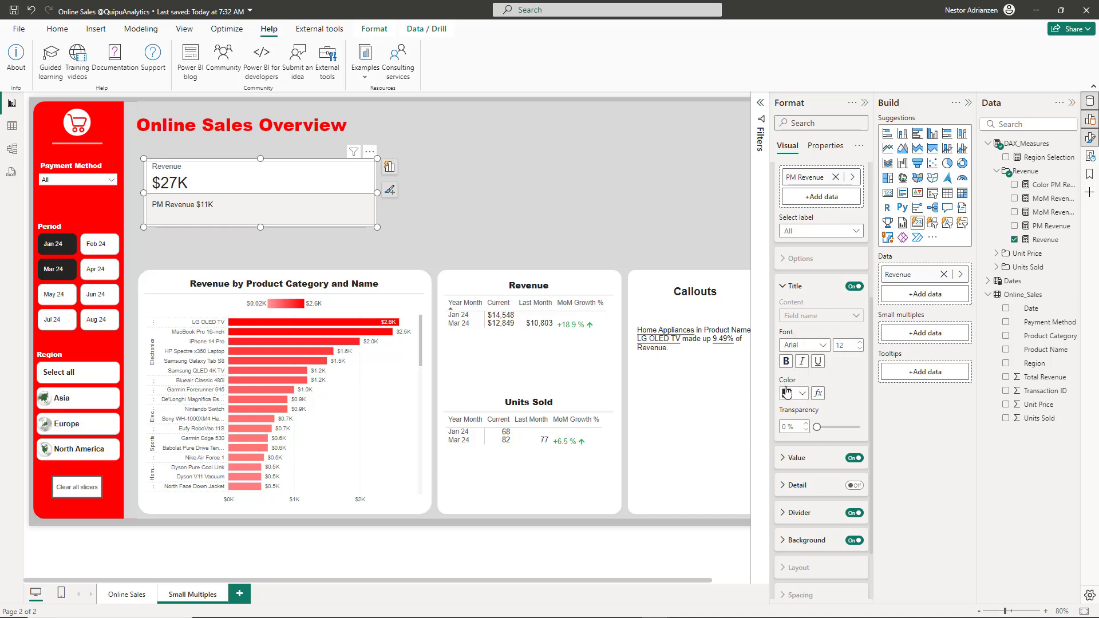
left_click(834, 231)
left_click(821, 259)
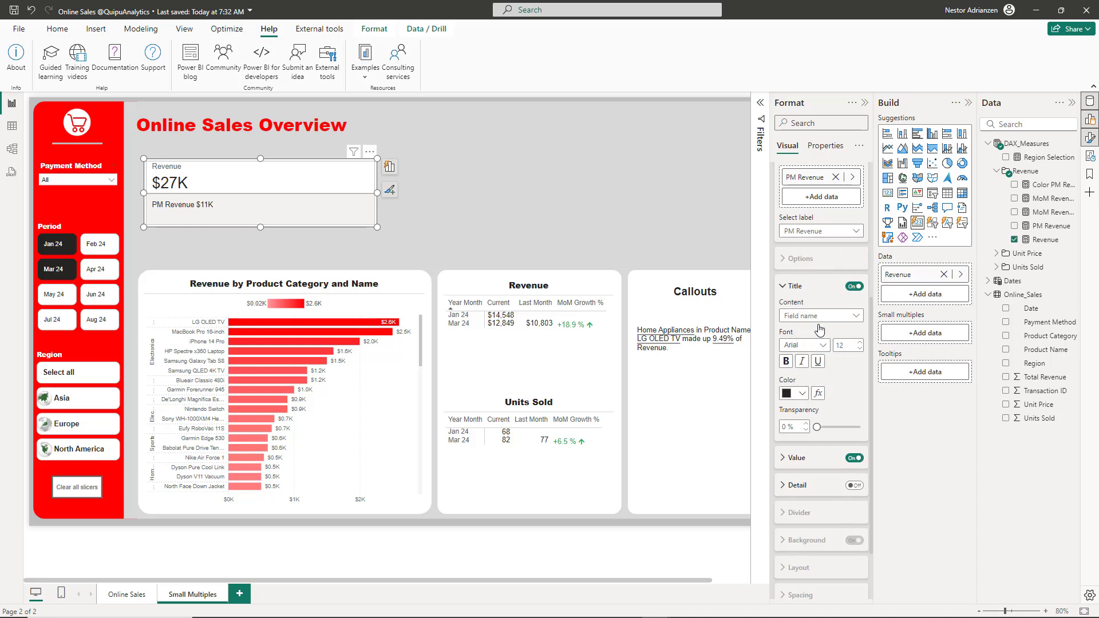
left_click(846, 316)
left_click(813, 347)
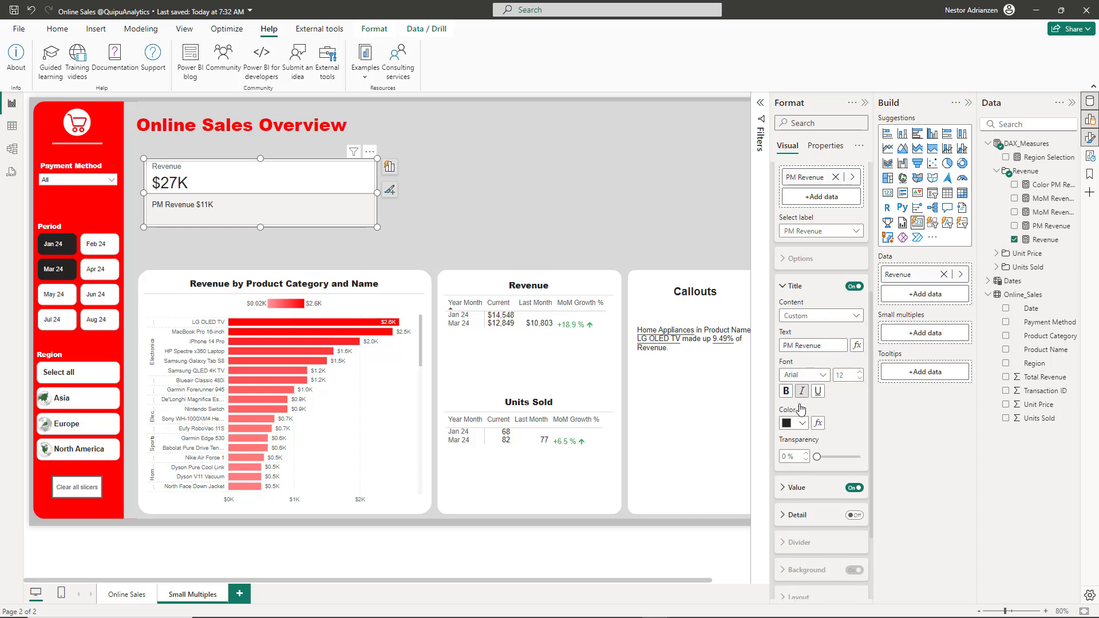
left_click(828, 344)
type("Las")
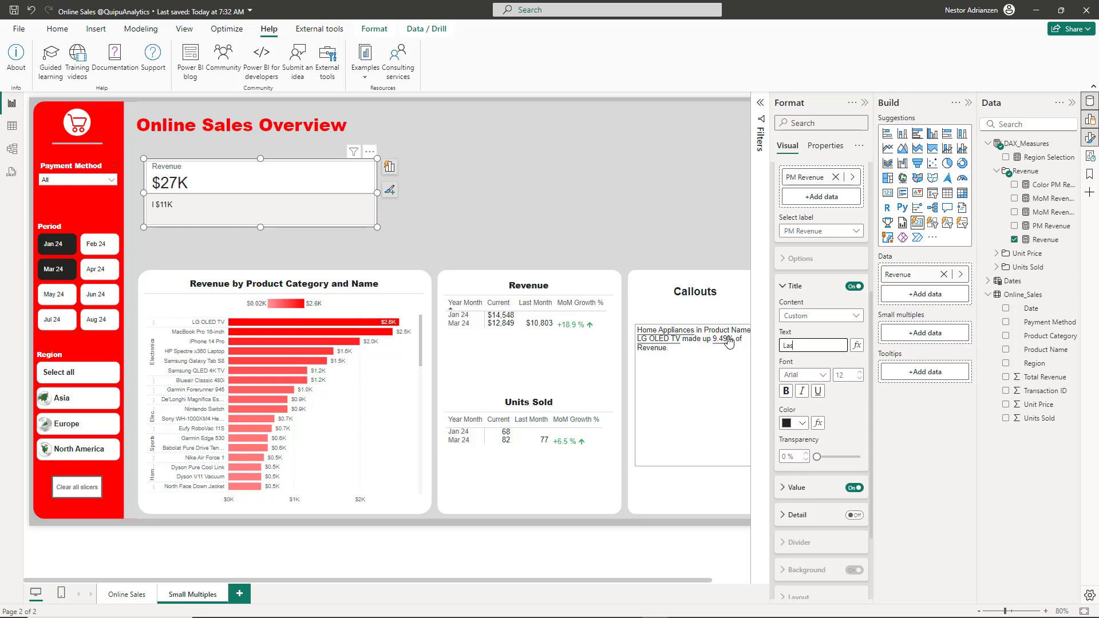
type("t Month")
left_click(785, 456)
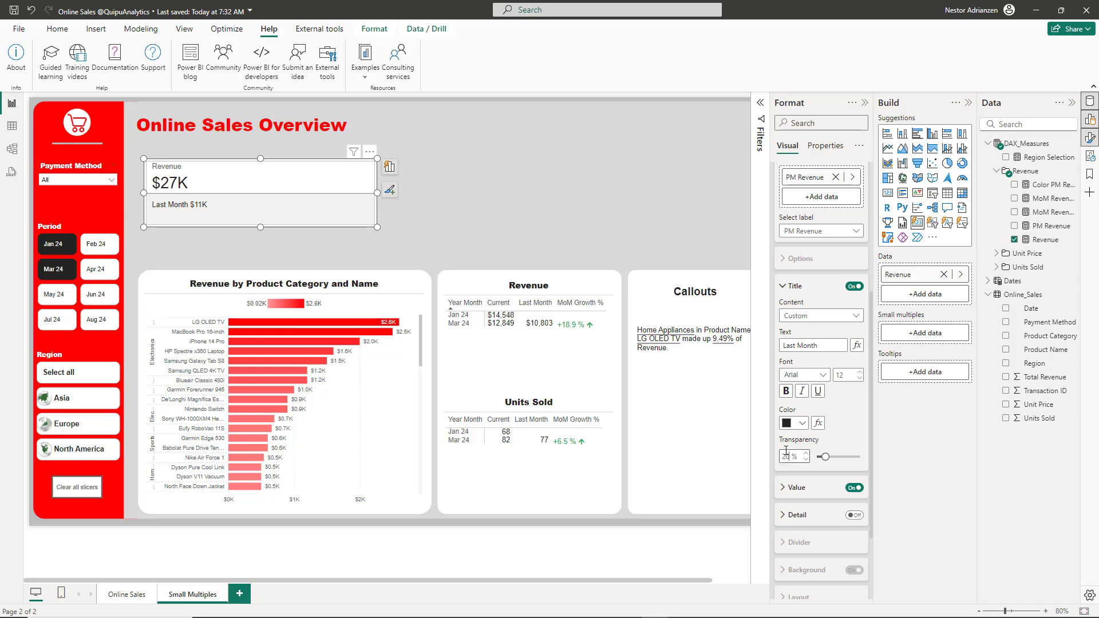
left_click(807, 289)
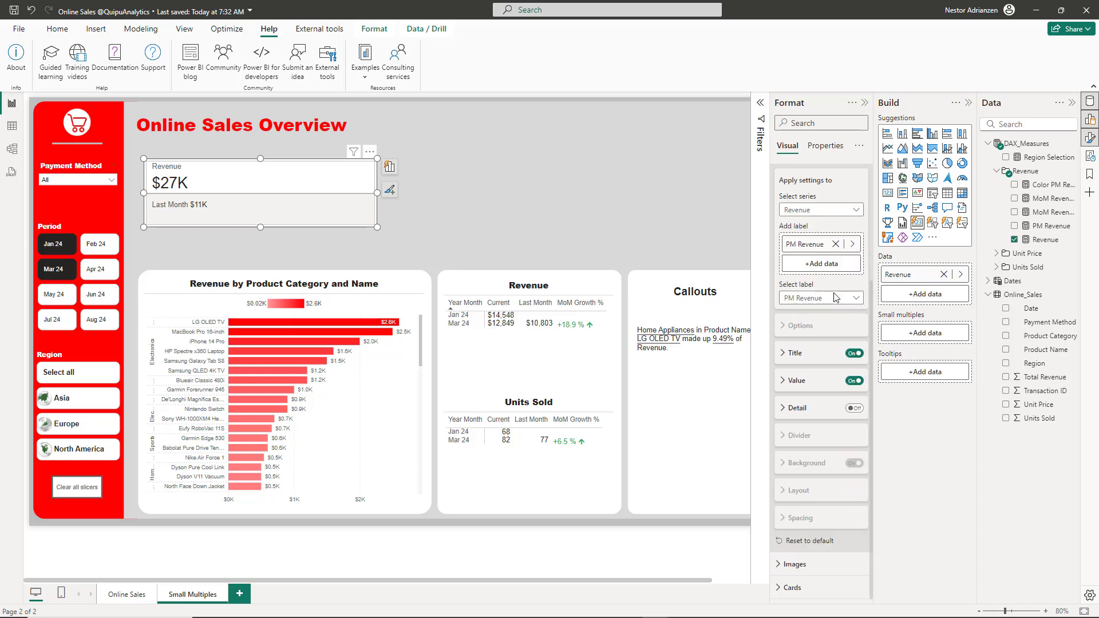
Make the value of the PM Revenue reference label bold.
left_click(797, 381)
scroll(797, 384, "down", 2)
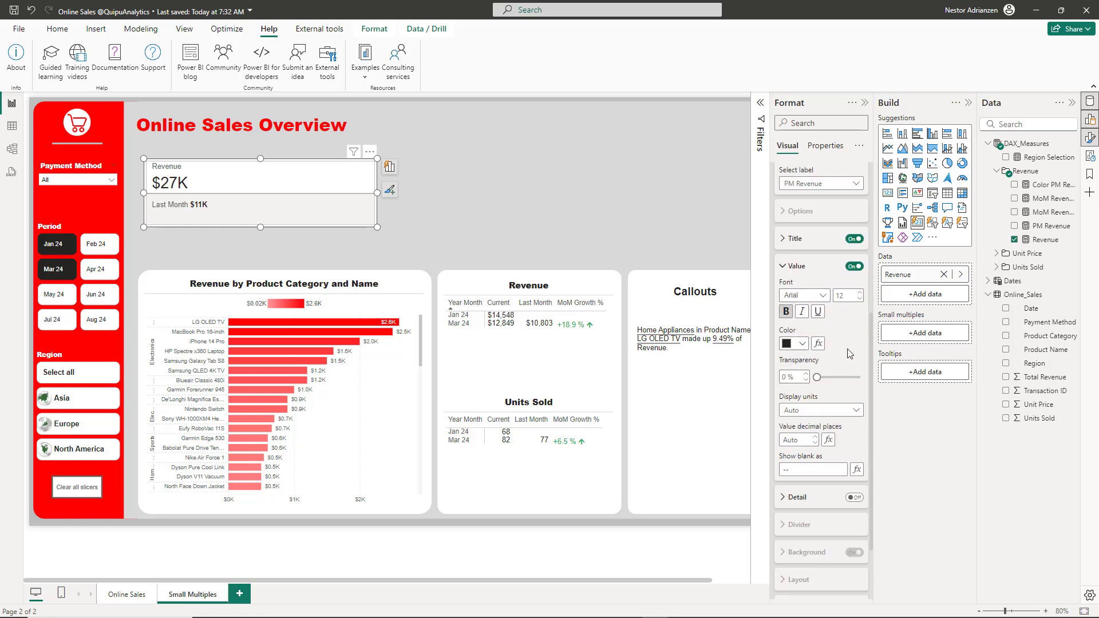
scroll(779, 360, "up", 3)
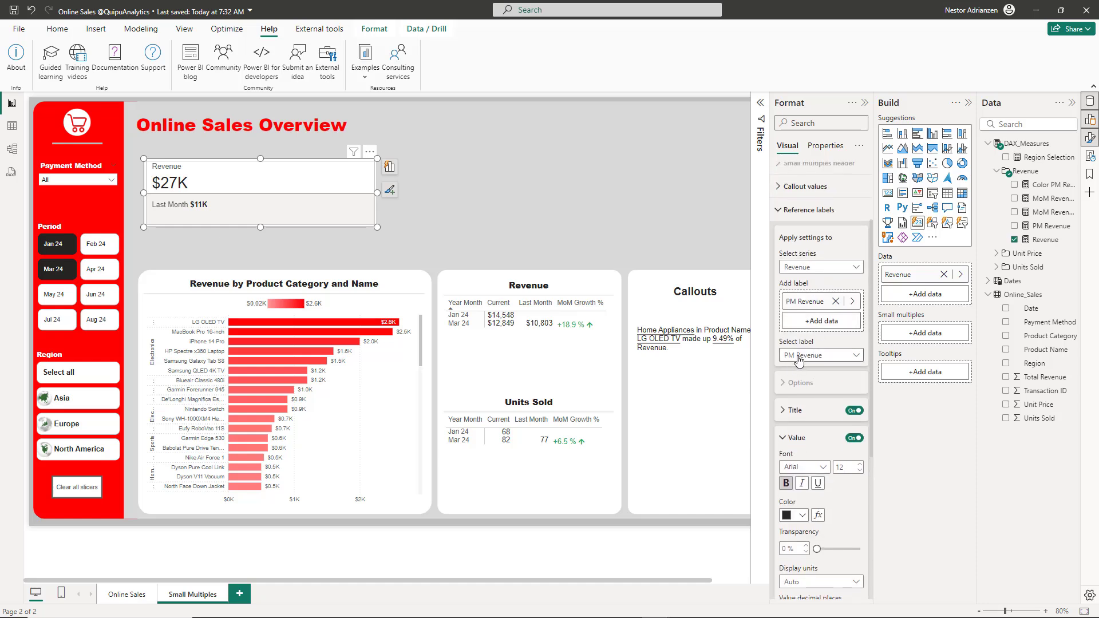
Turn on the detail for the PM Revenue reference label and fill it with the first MoM Revenue Growth measure.
scroll(814, 327, "down", 1)
scroll(814, 326, "down", 5)
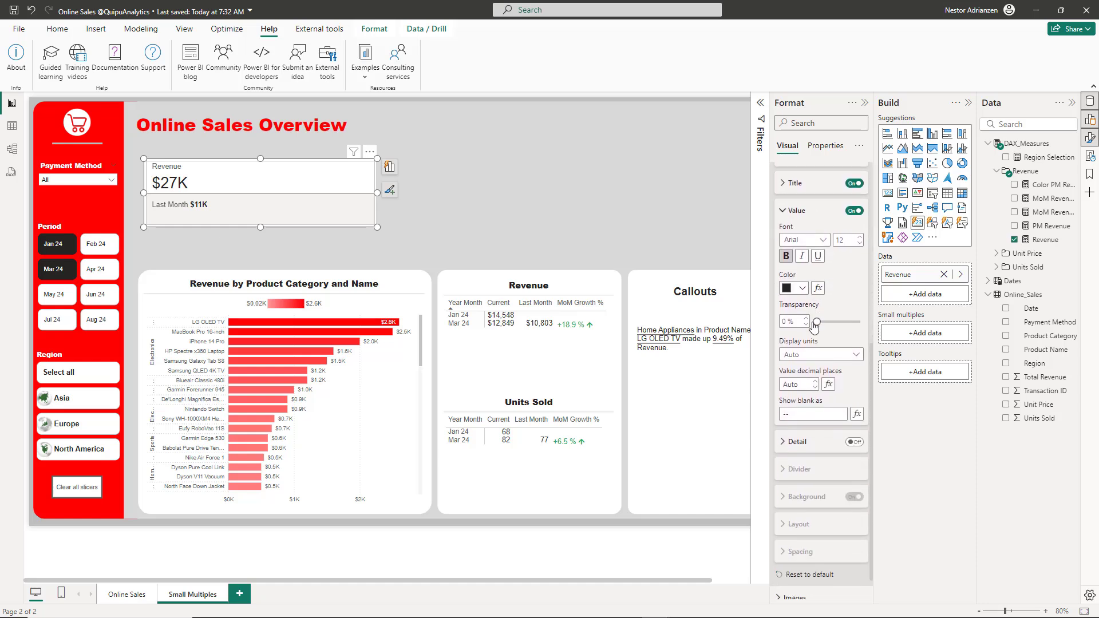
left_click(852, 408)
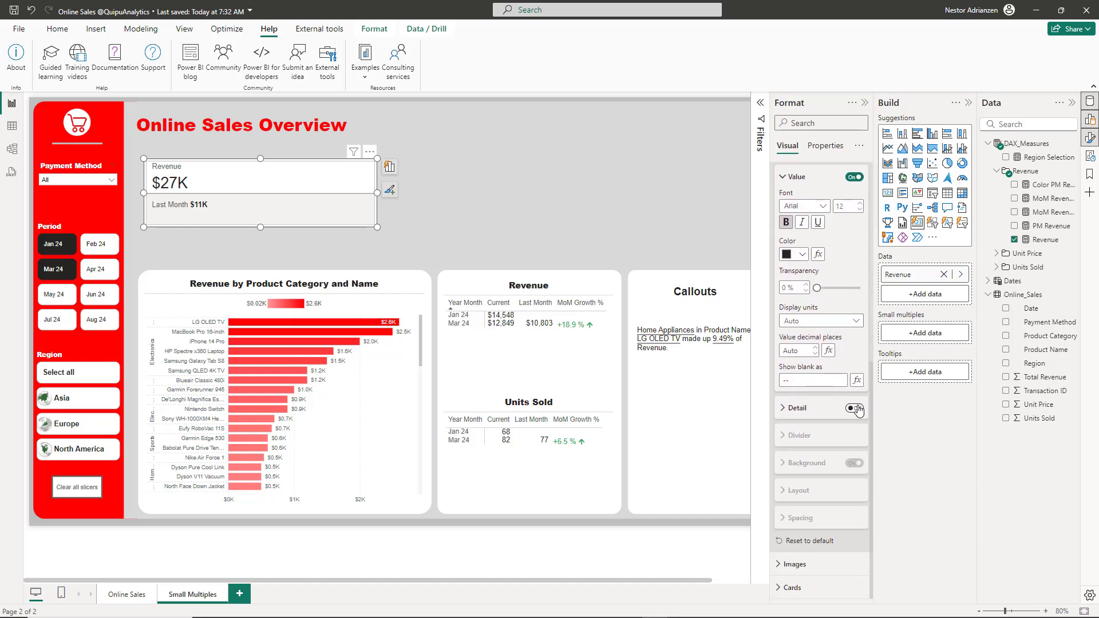
left_click(802, 408)
scroll(813, 412, "down", 3)
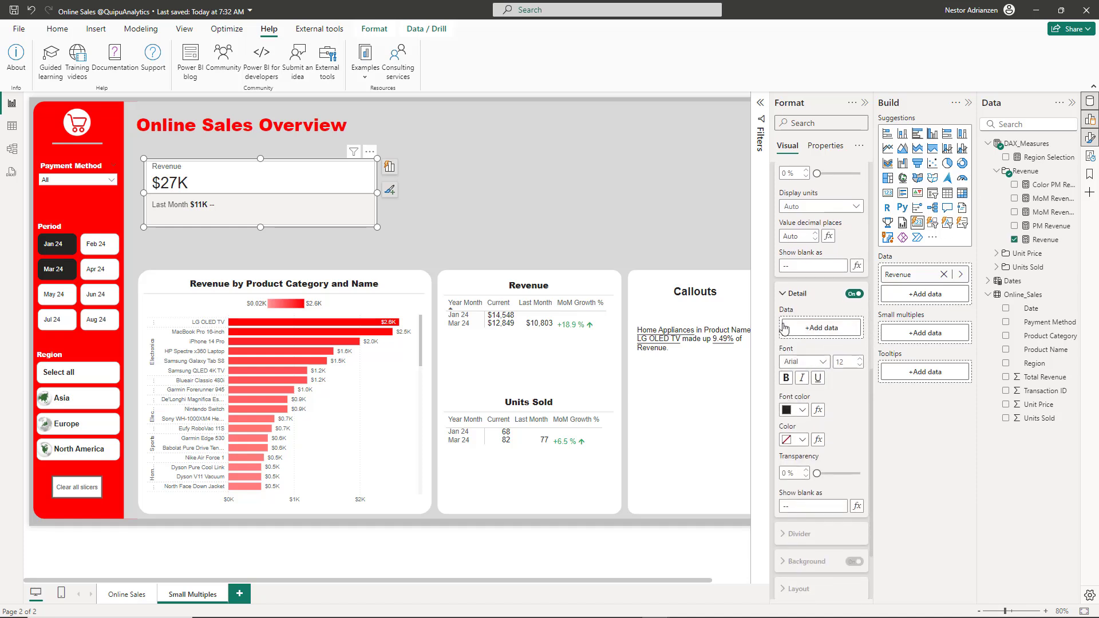
left_click(826, 332)
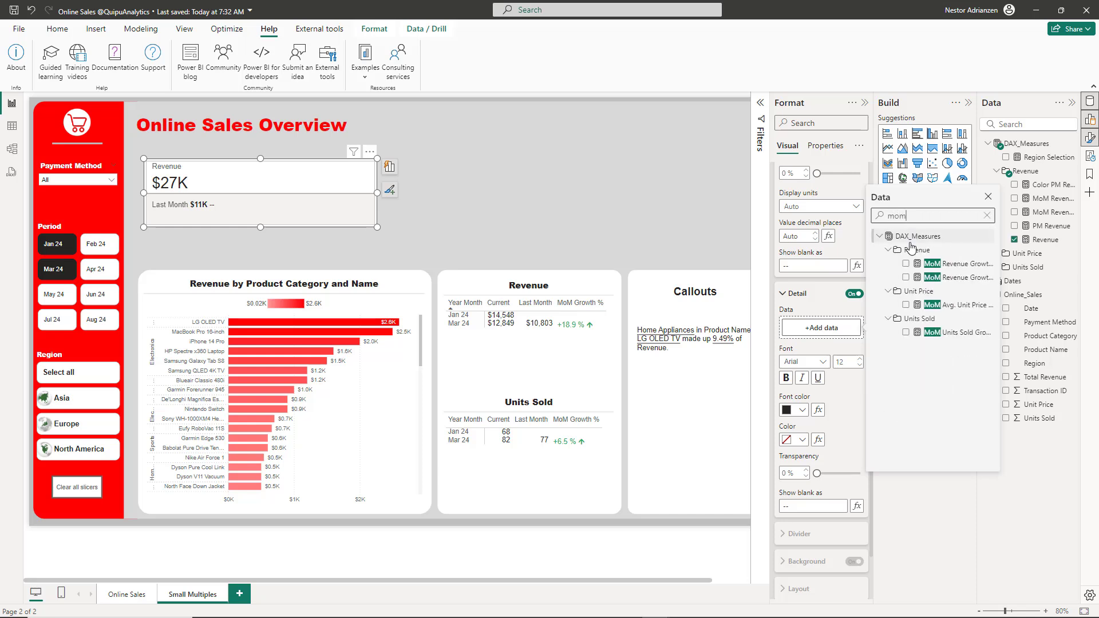
type("mom")
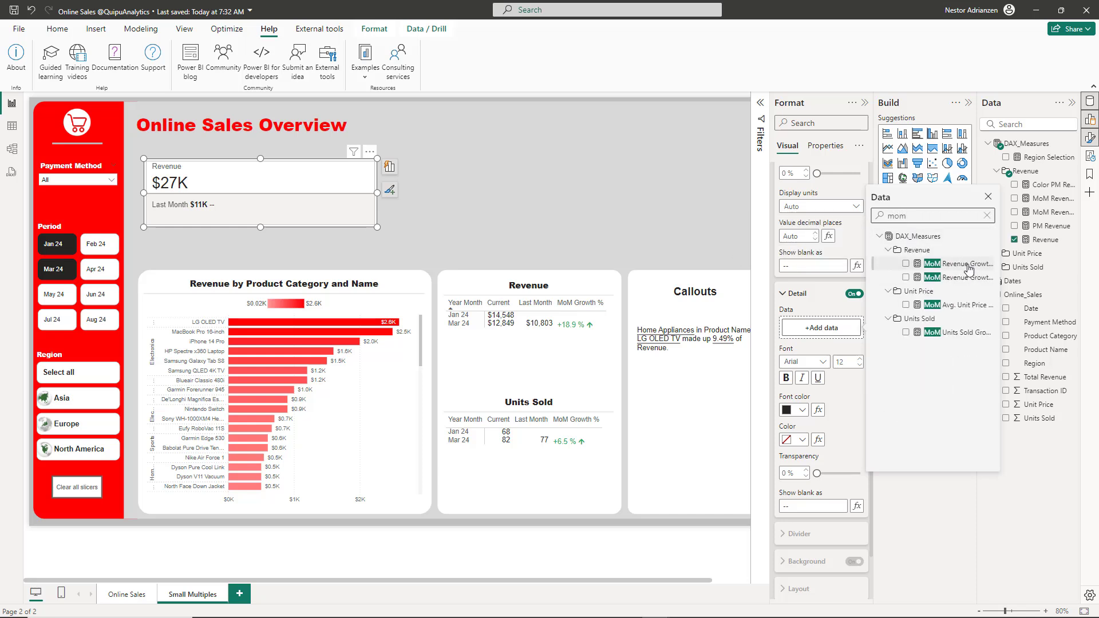
left_click(906, 264)
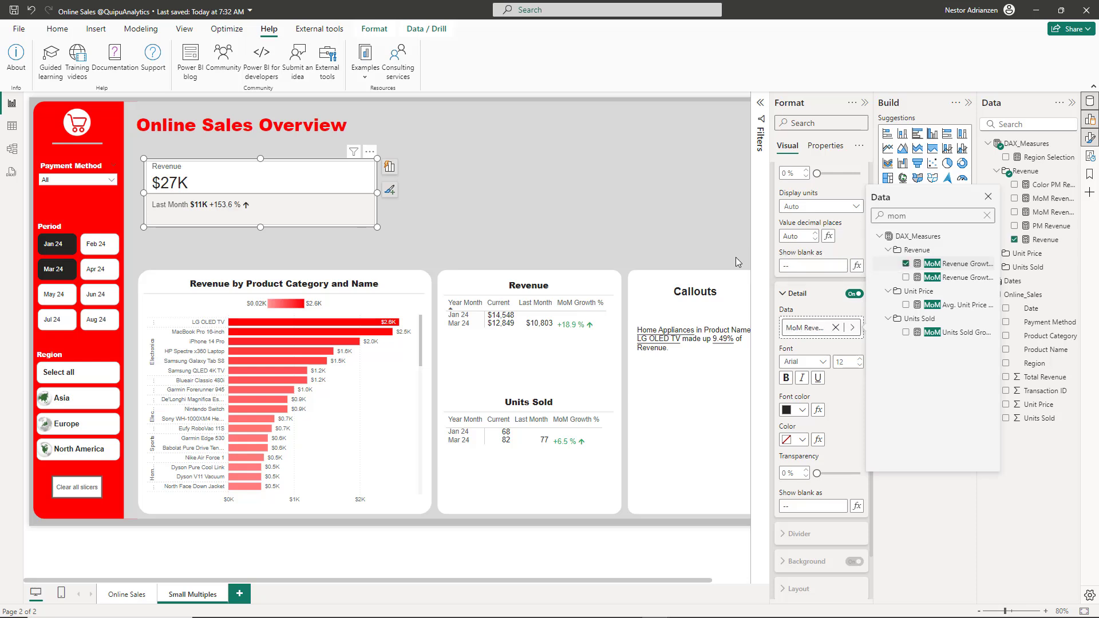
left_click(844, 411)
Set the reference label detail's color to black and its font color to white.
scroll(844, 411, "down", 1)
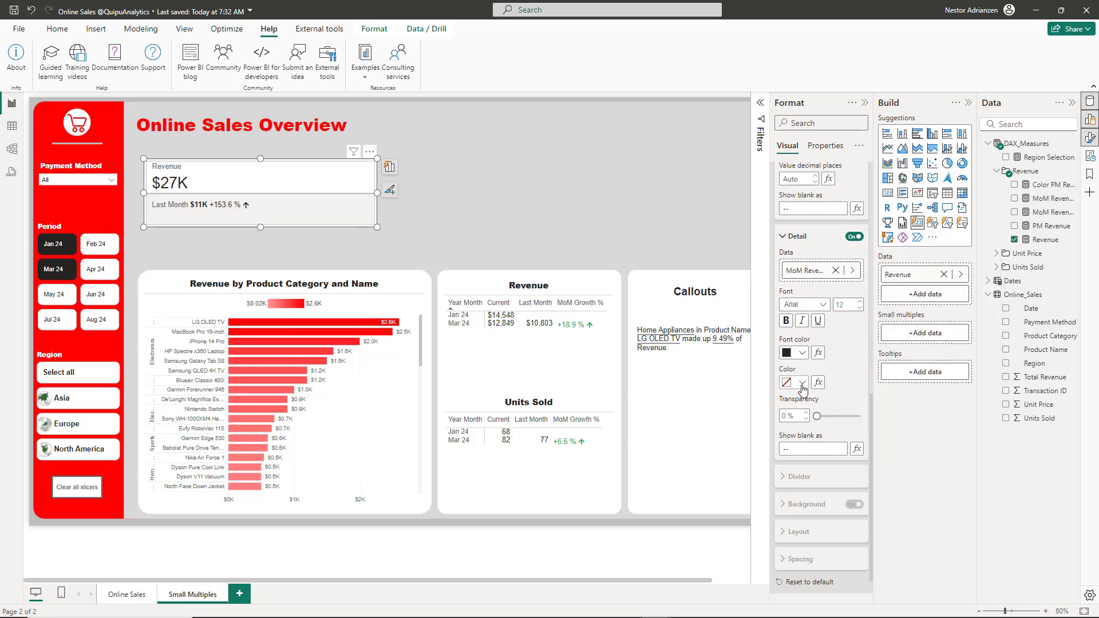
left_click(803, 383)
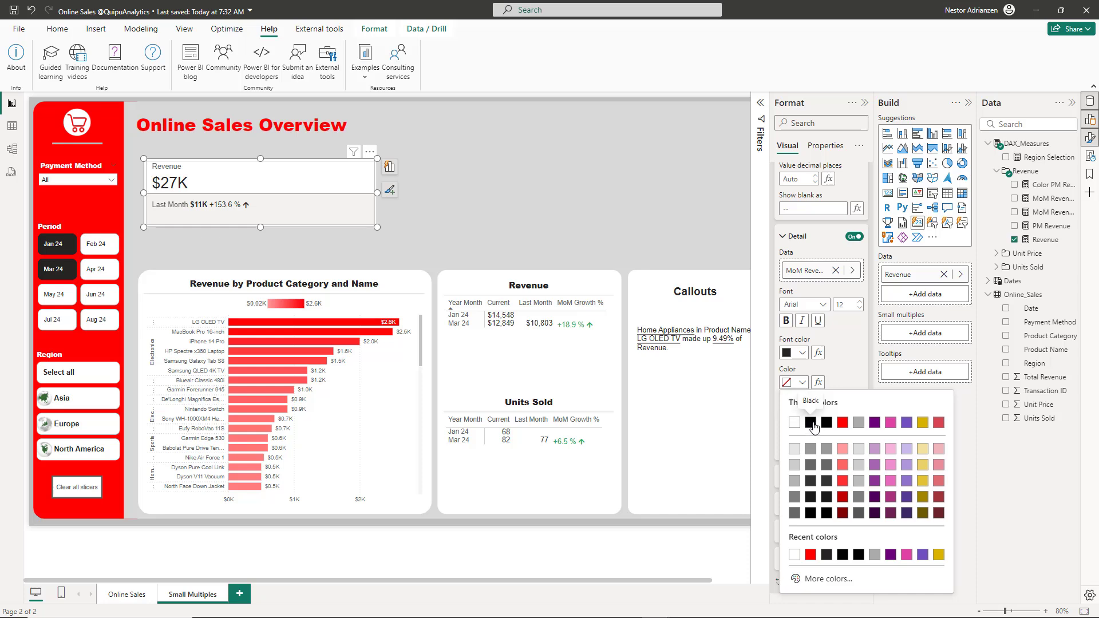
left_click(811, 423)
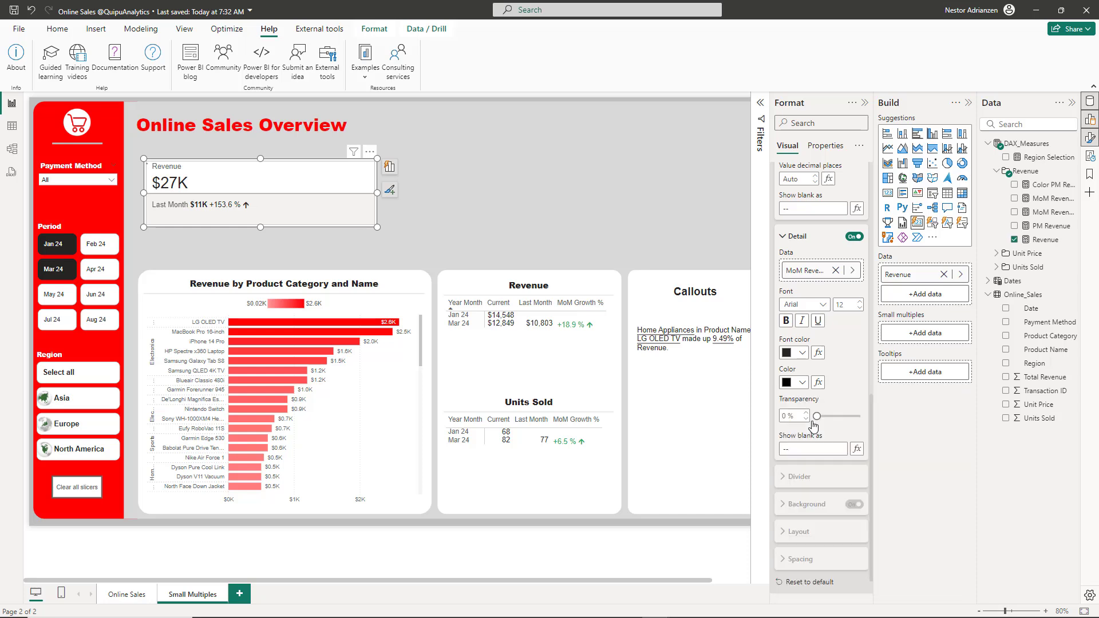
left_click(803, 354)
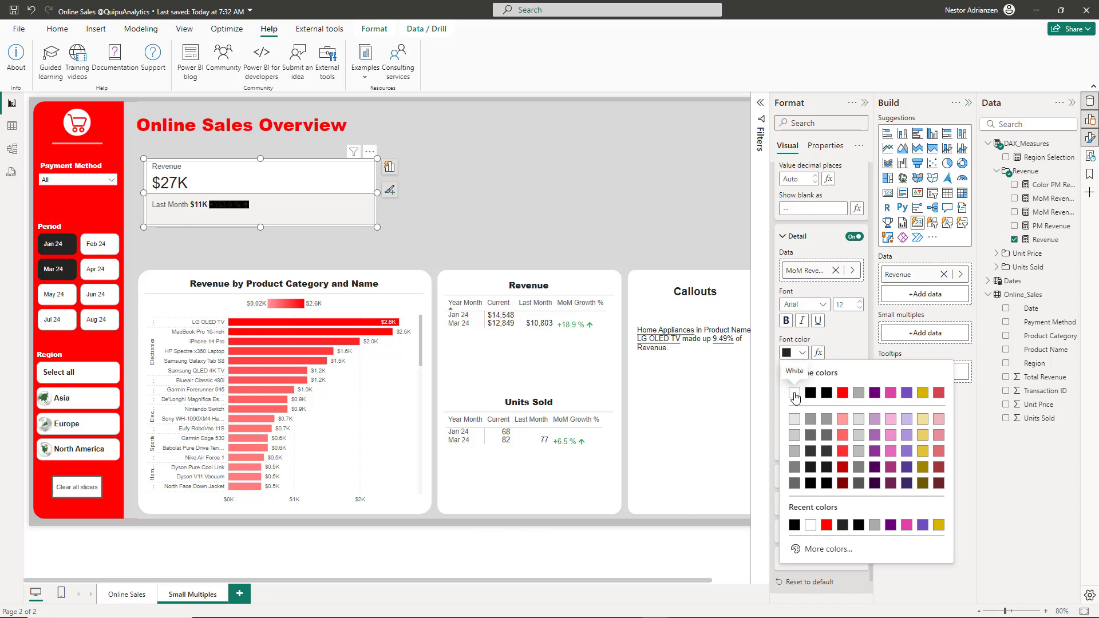
left_click(789, 395)
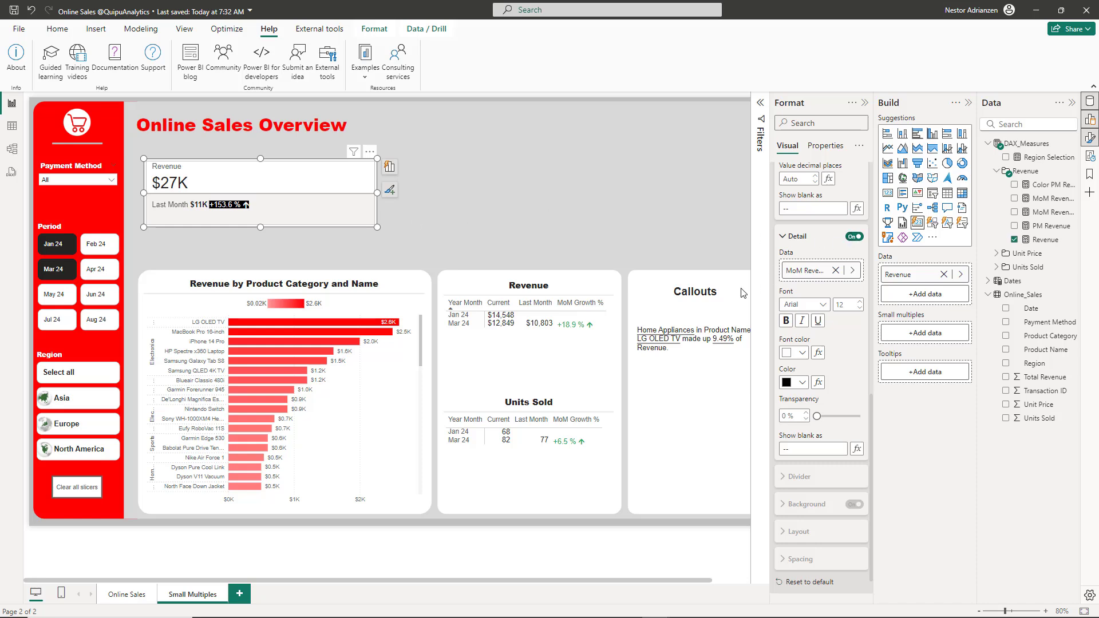
Apply the reference label settings to all series and turn off the divider.
scroll(793, 258, "up", 5)
left_click(786, 349)
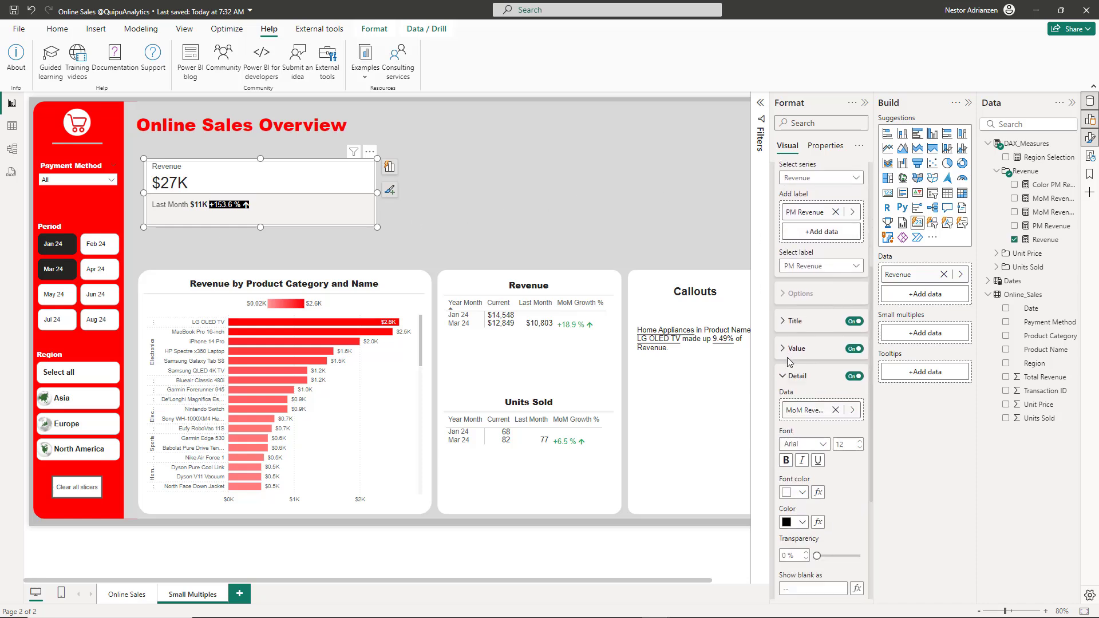
left_click(783, 376)
scroll(801, 344, "up", 3)
left_click(845, 267)
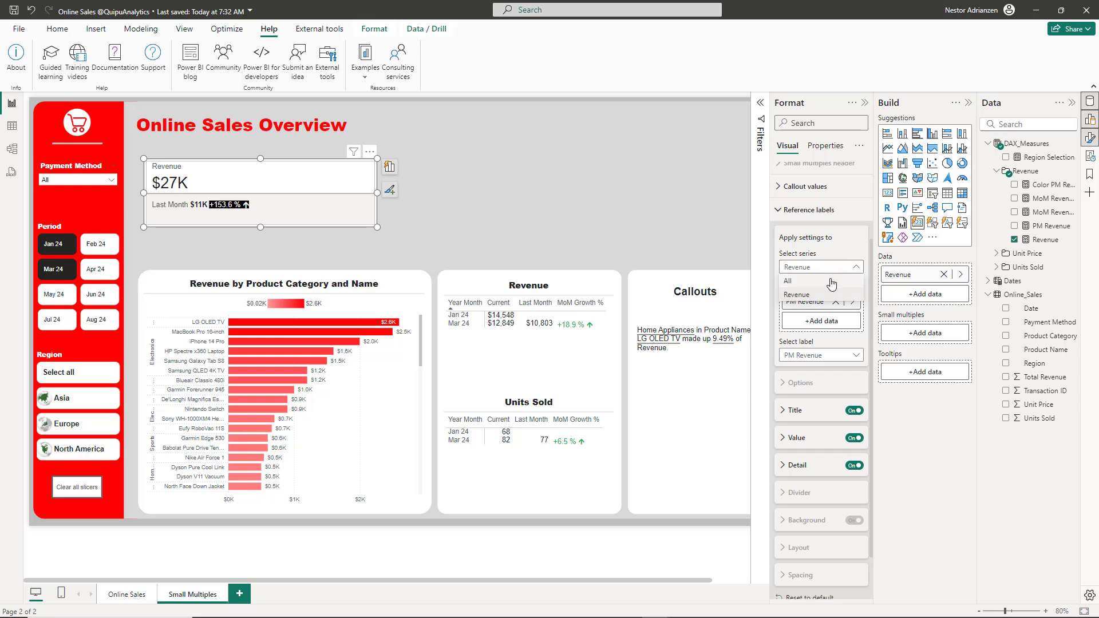
left_click(801, 280)
scroll(830, 435, "down", 1)
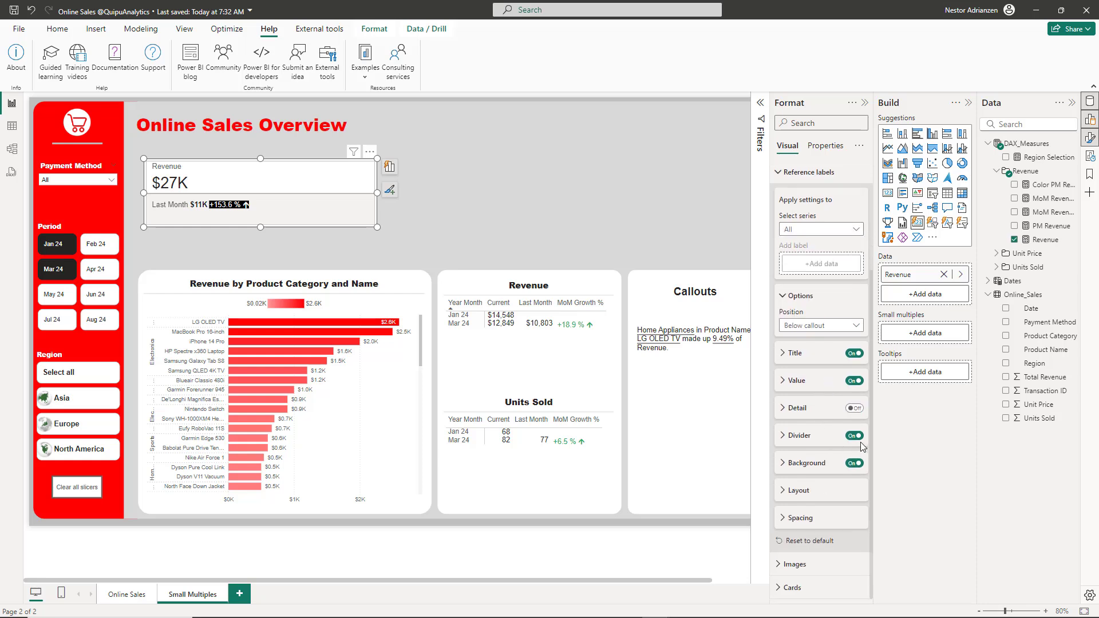
left_click(855, 436)
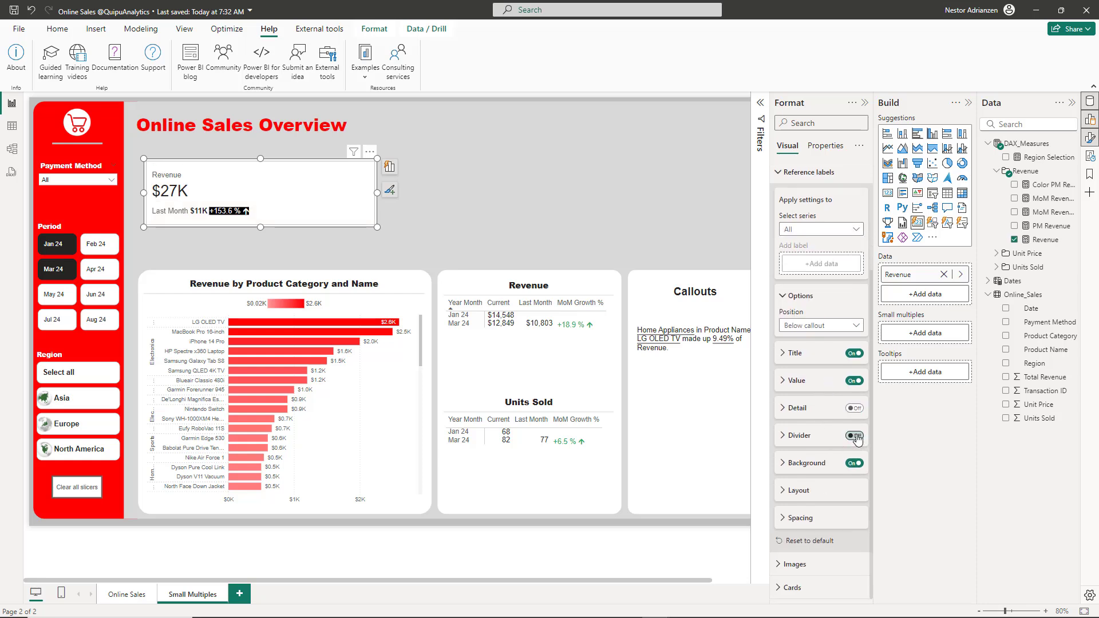
scroll(856, 438, "up", 1)
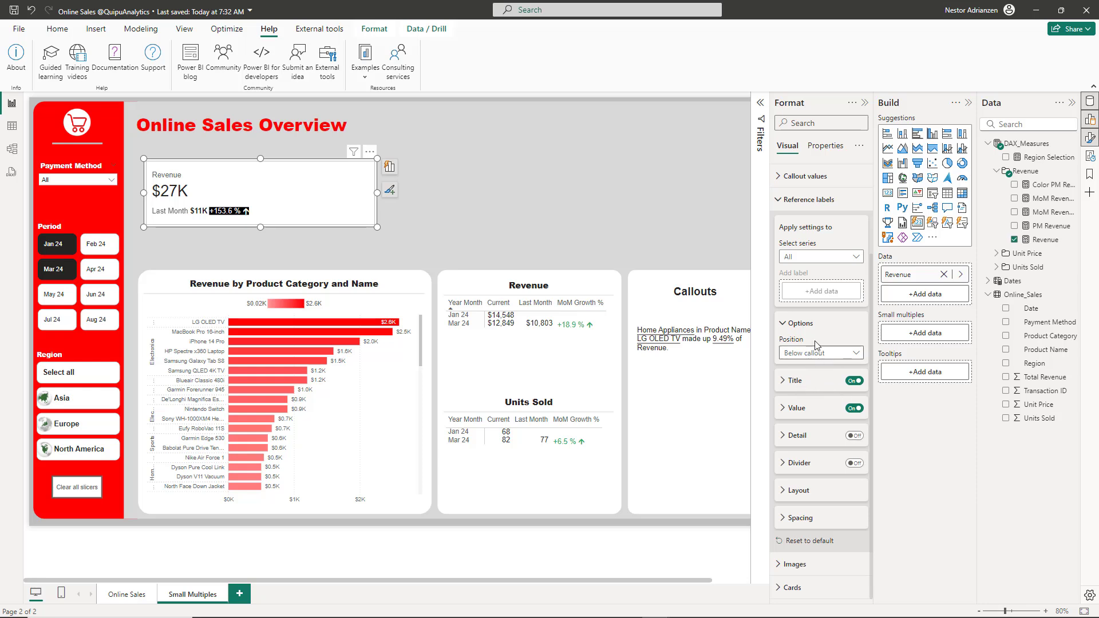
left_click(793, 200)
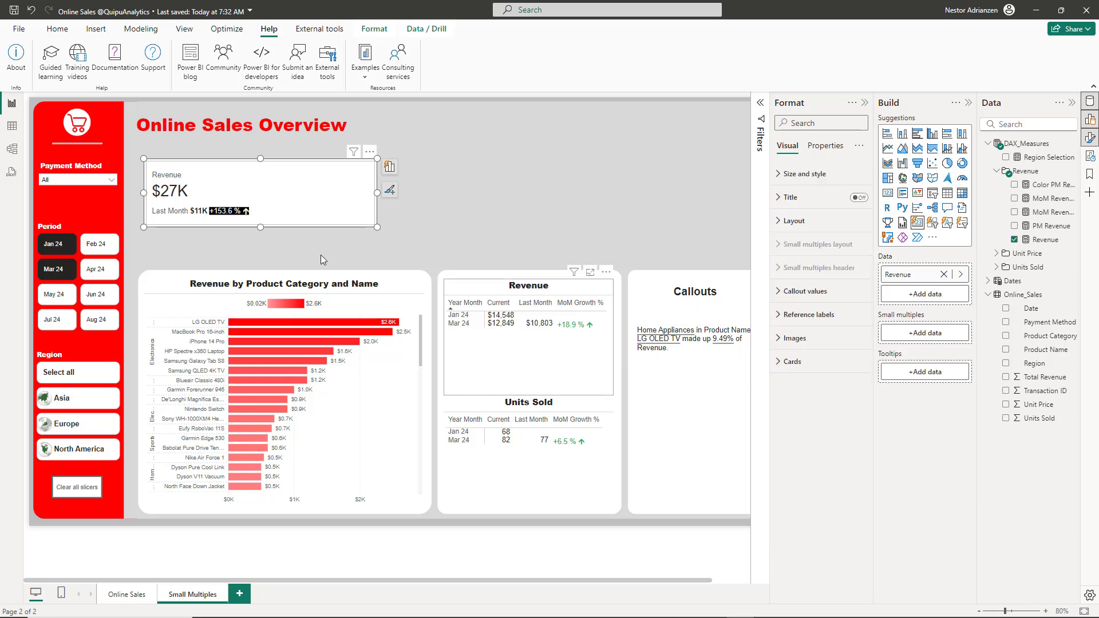
Place the Revenue callout label below the value and set the label's transparency to 20%.
left_click(815, 293)
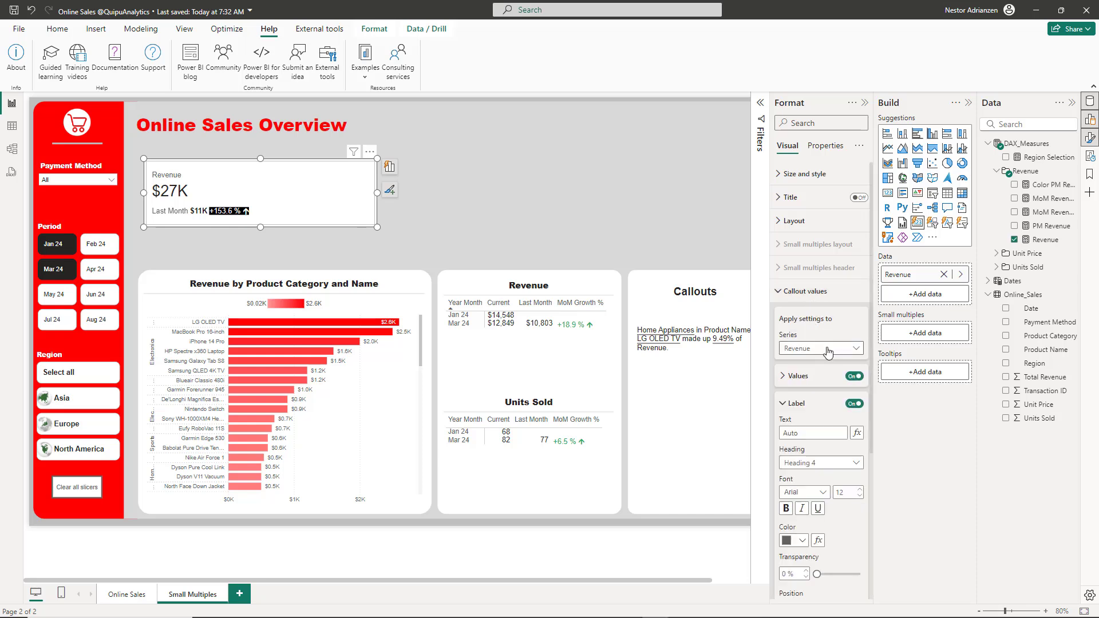
scroll(823, 349, "down", 2)
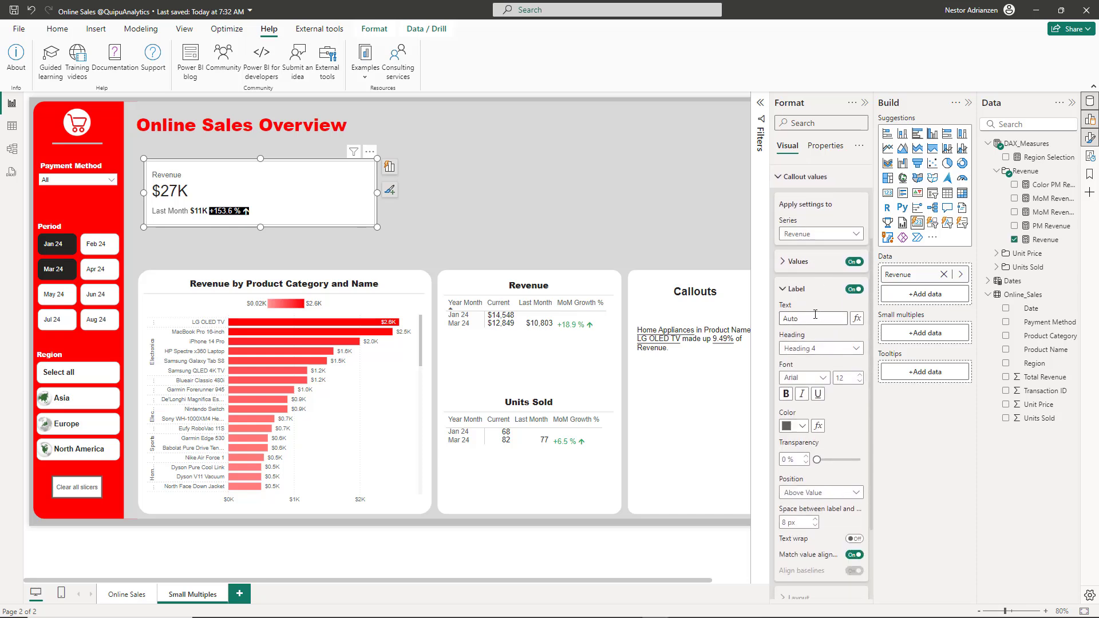
scroll(821, 349, "down", 2)
scroll(820, 347, "down", 1)
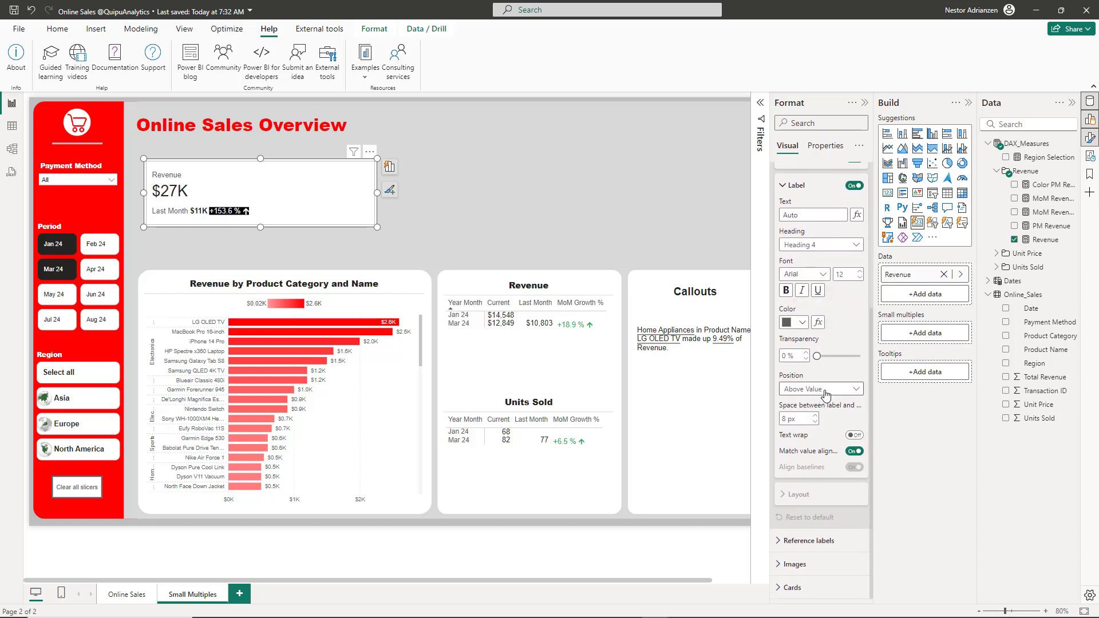
left_click(822, 391)
left_click(821, 403)
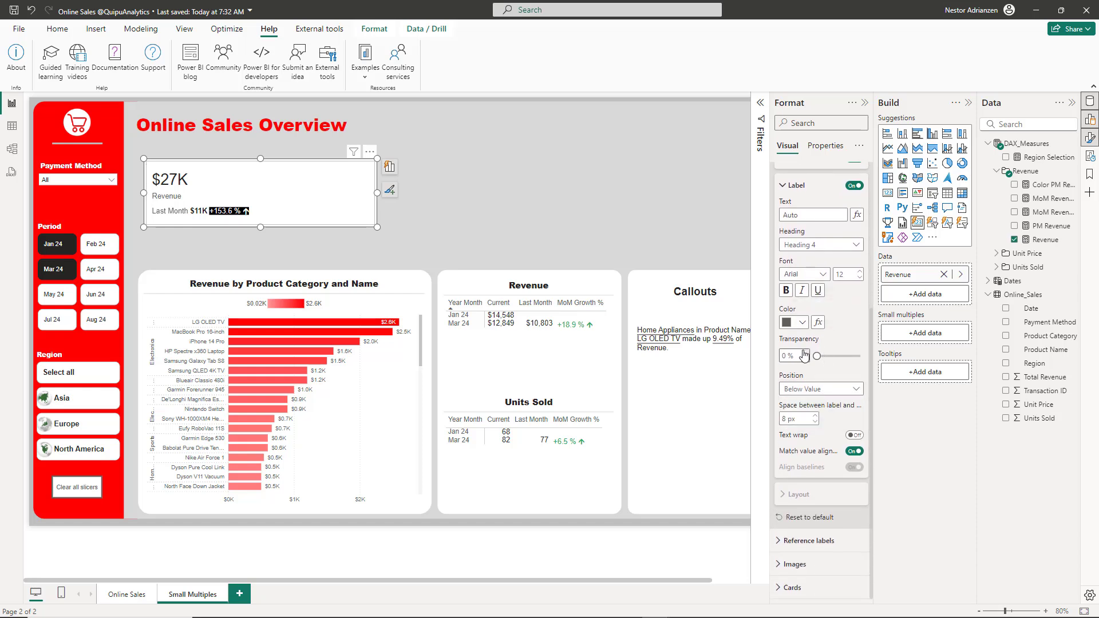
double_click(787, 357)
type("20")
left_click(796, 186)
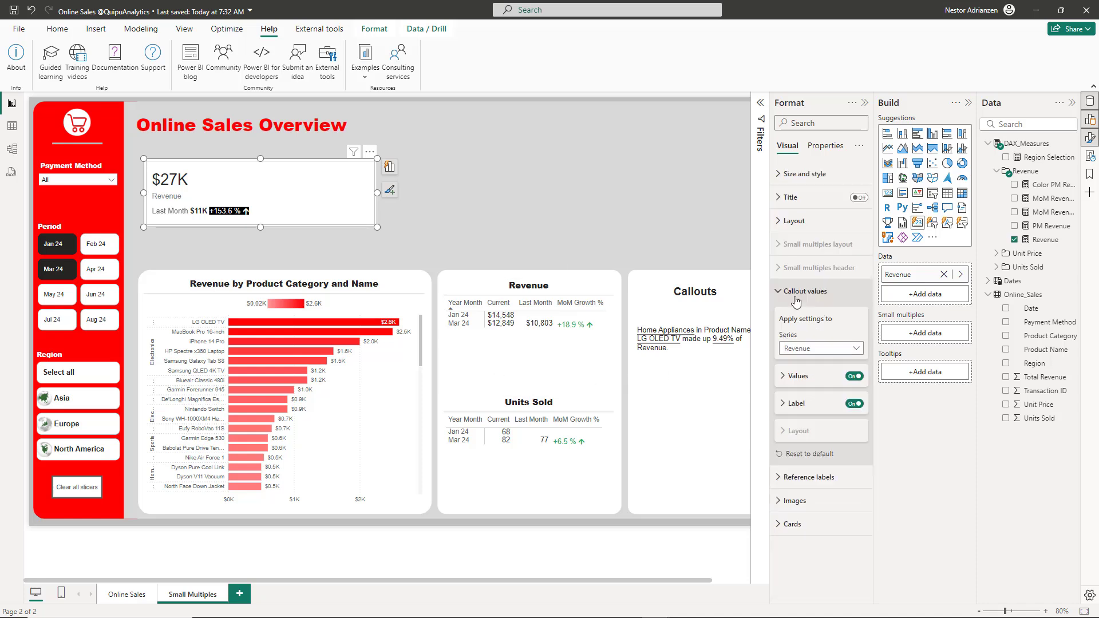
Make the Revenue callout value bold and reduce its font size.
left_click(797, 375)
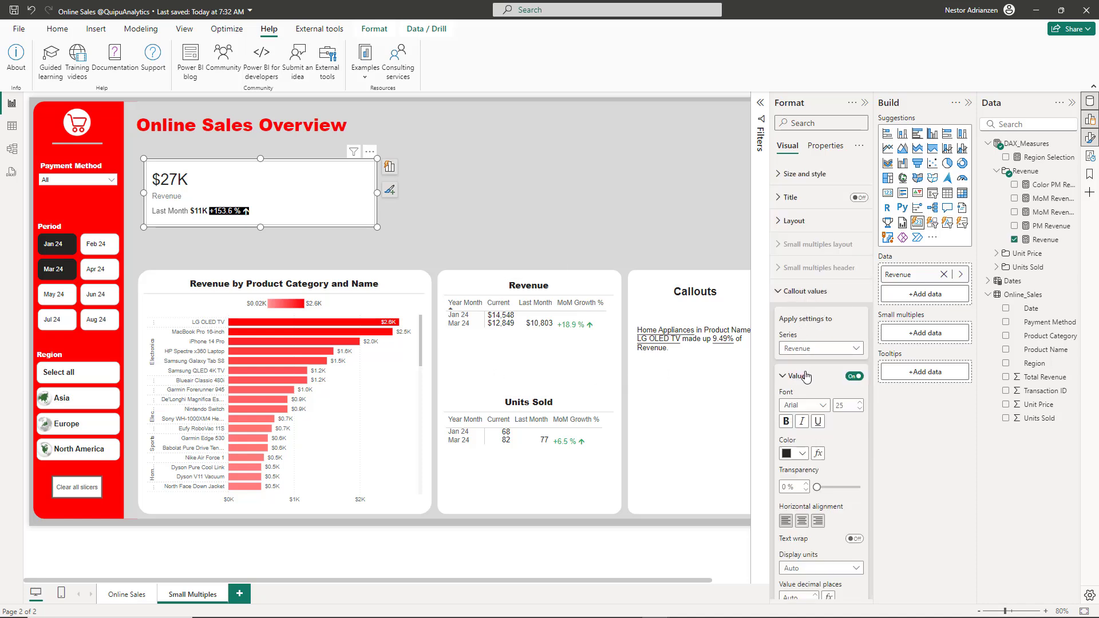
scroll(830, 366, "down", 1)
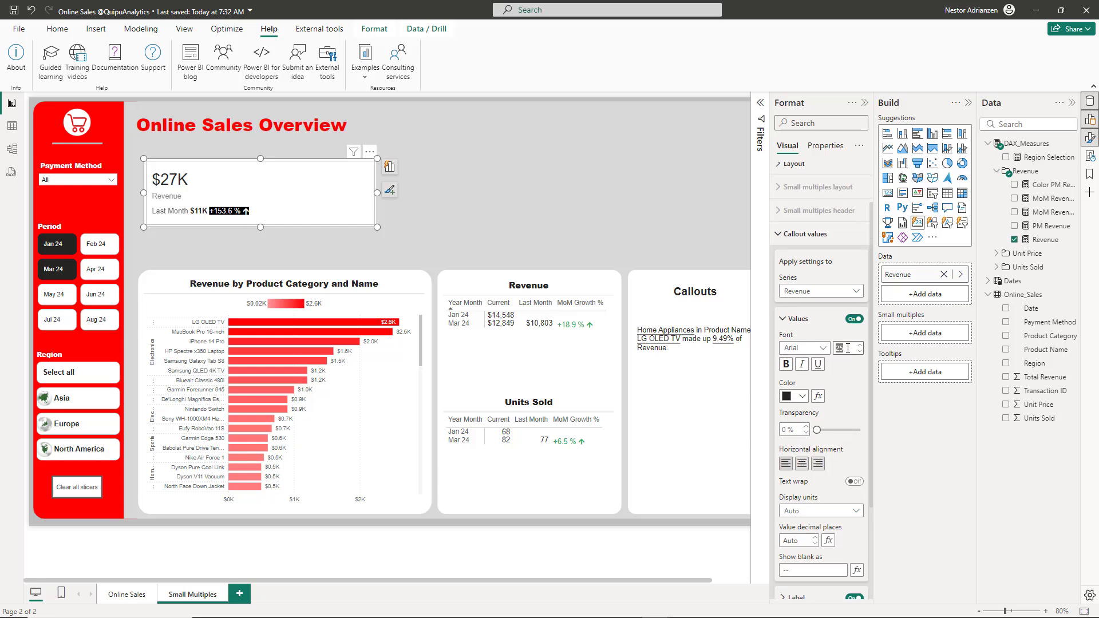
left_click(789, 368)
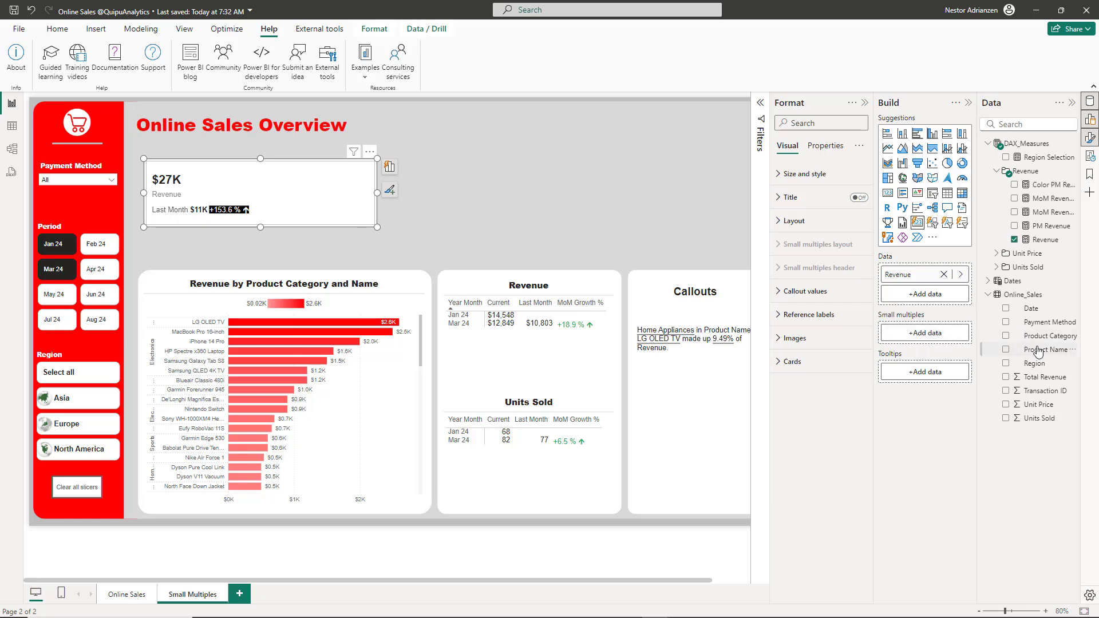
Split the card into small multiples by Product Category, arranged in a single row with a maximum of 6 shown.
left_click_drag(1048, 342, 939, 344)
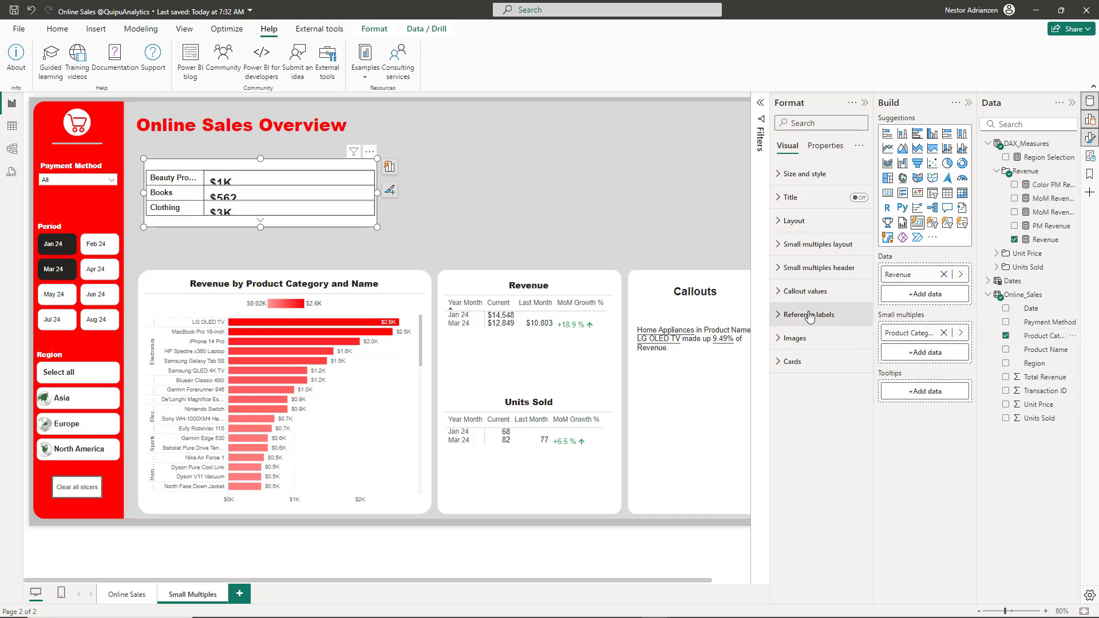
left_click(786, 254)
left_click(835, 303)
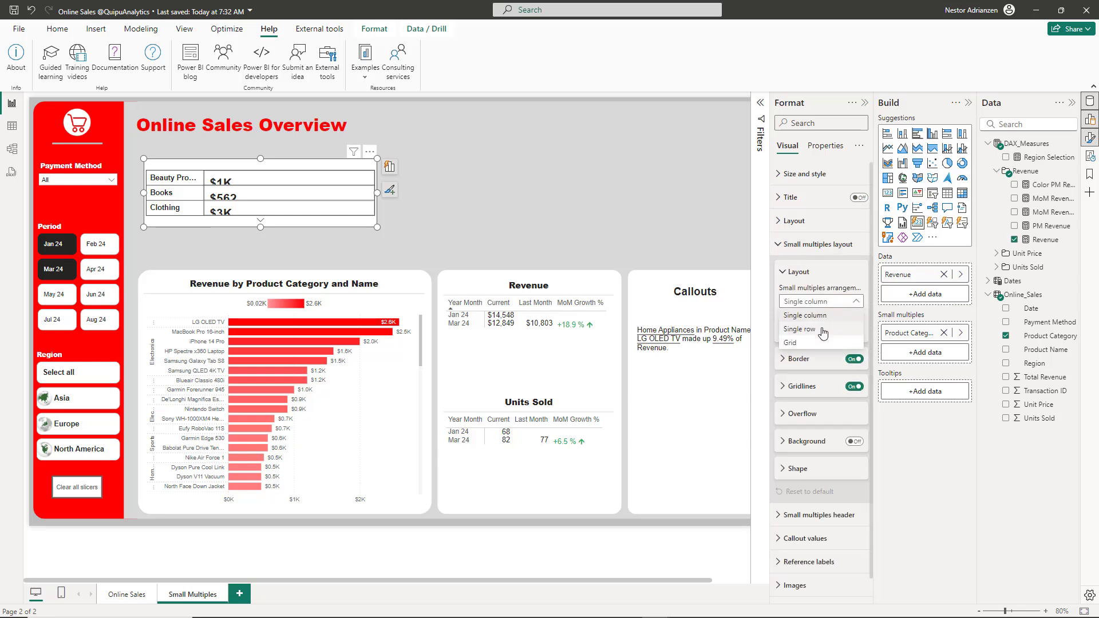
left_click(802, 329)
type("6")
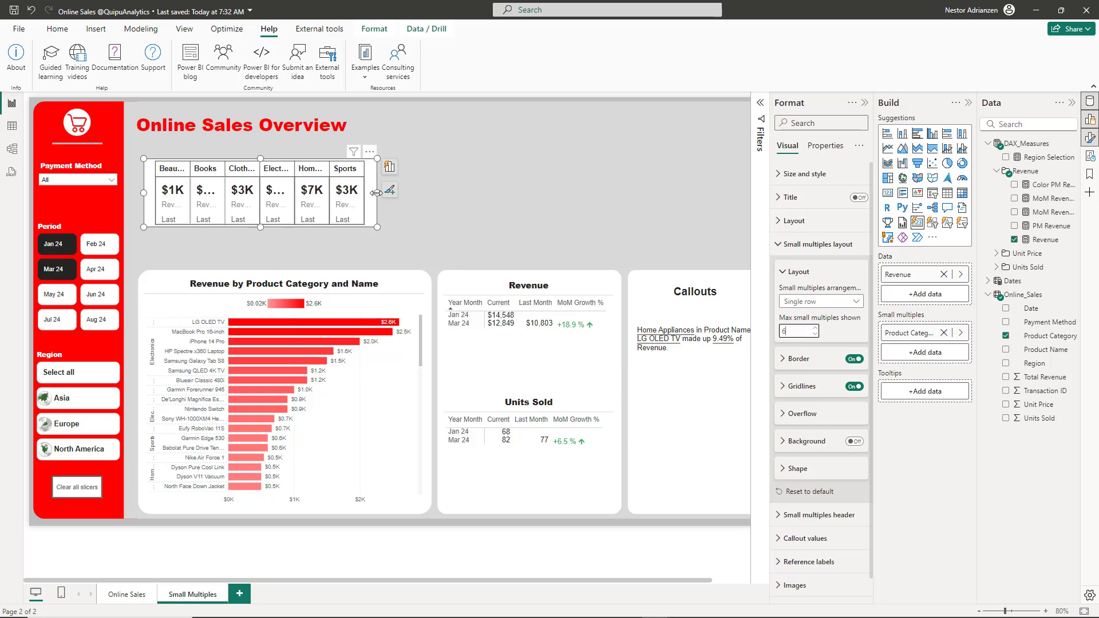
Enlarge the card visual so its six category cards stretch across the page above the charts and gain some height.
left_click_drag(376, 193, 731, 193)
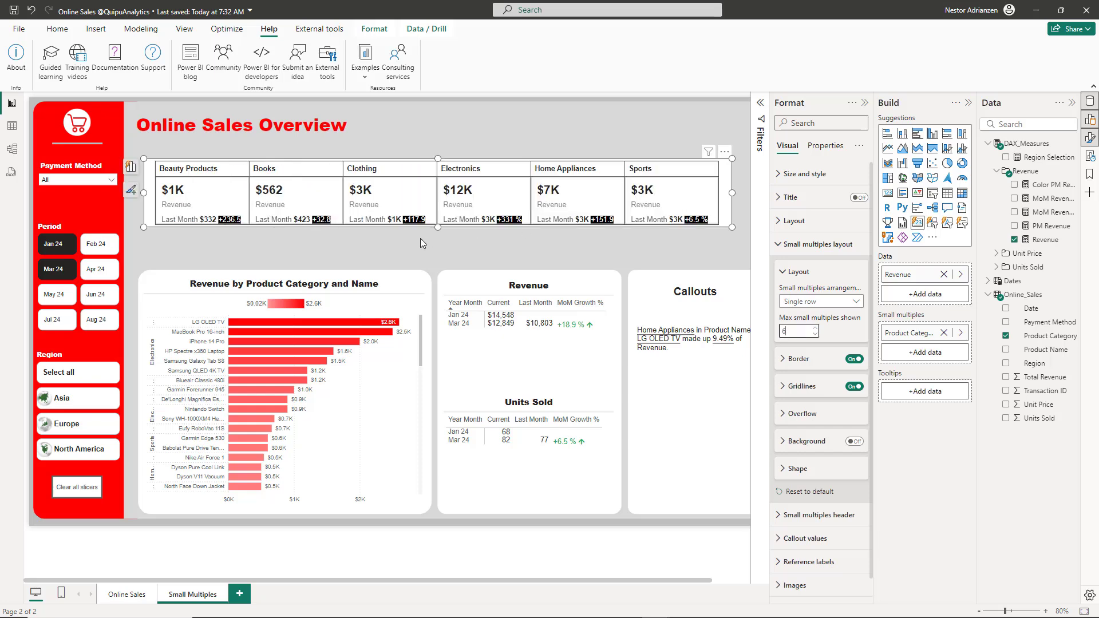
left_click_drag(438, 228, 438, 246)
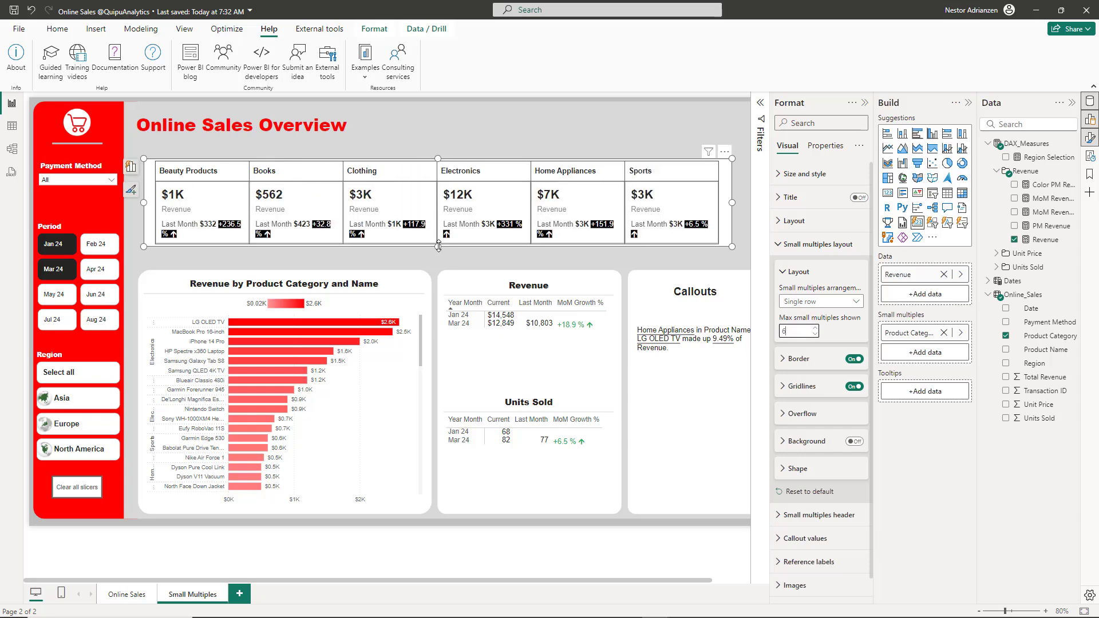
left_click(865, 103)
left_click_drag(763, 203, 808, 204)
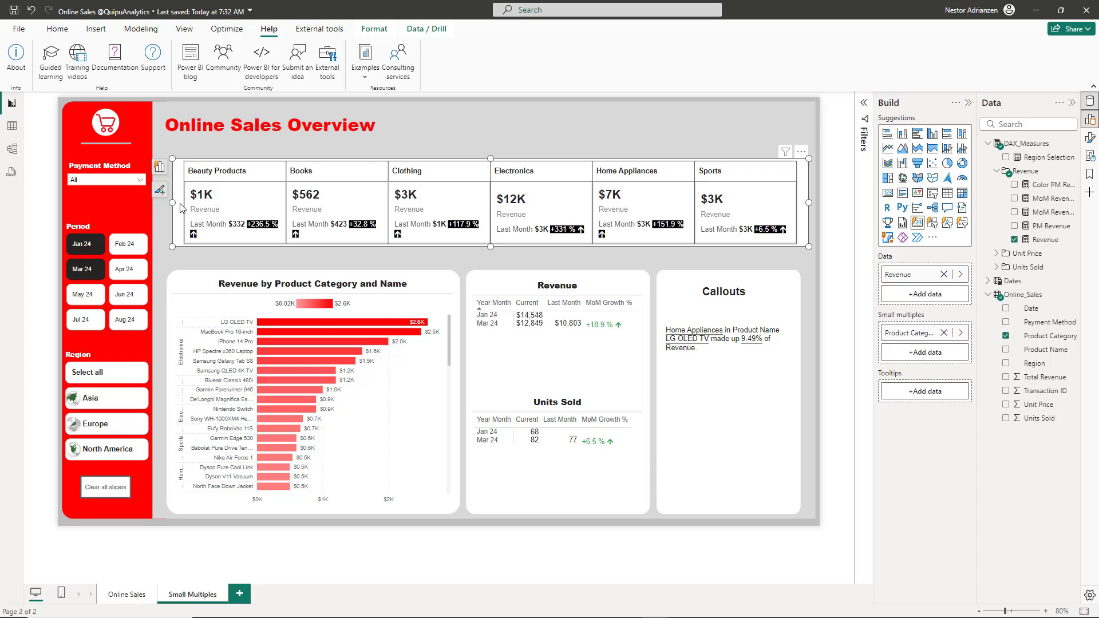
left_click_drag(159, 203, 160, 202)
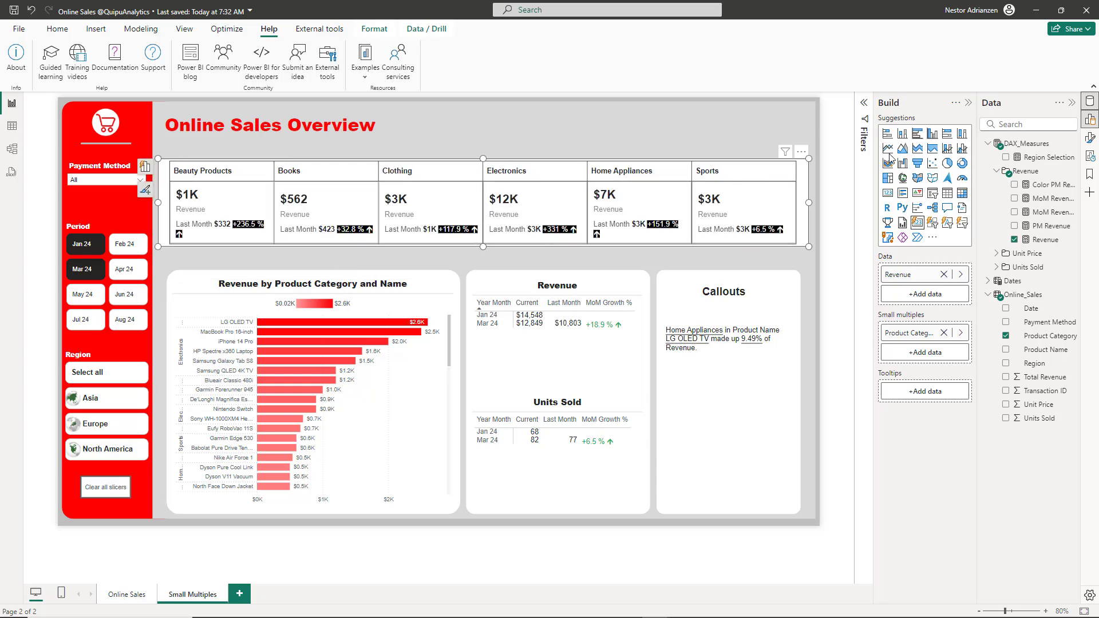
left_click_drag(808, 203, 815, 203)
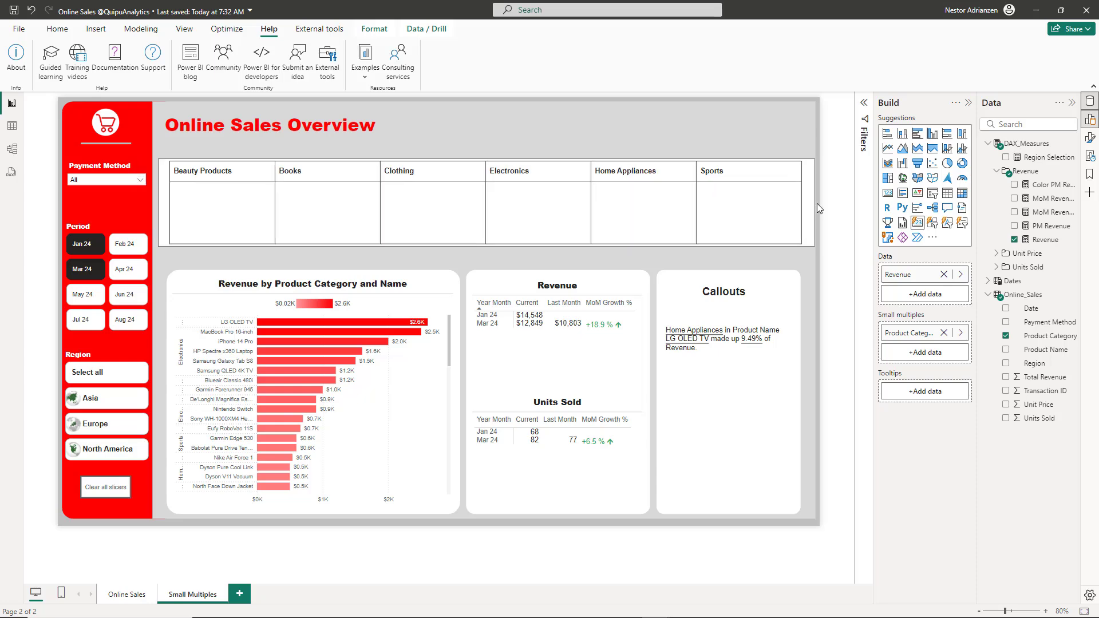
Turn off the card visual's background and widen the visual slightly so the growth details fit on one line.
left_click(1091, 141)
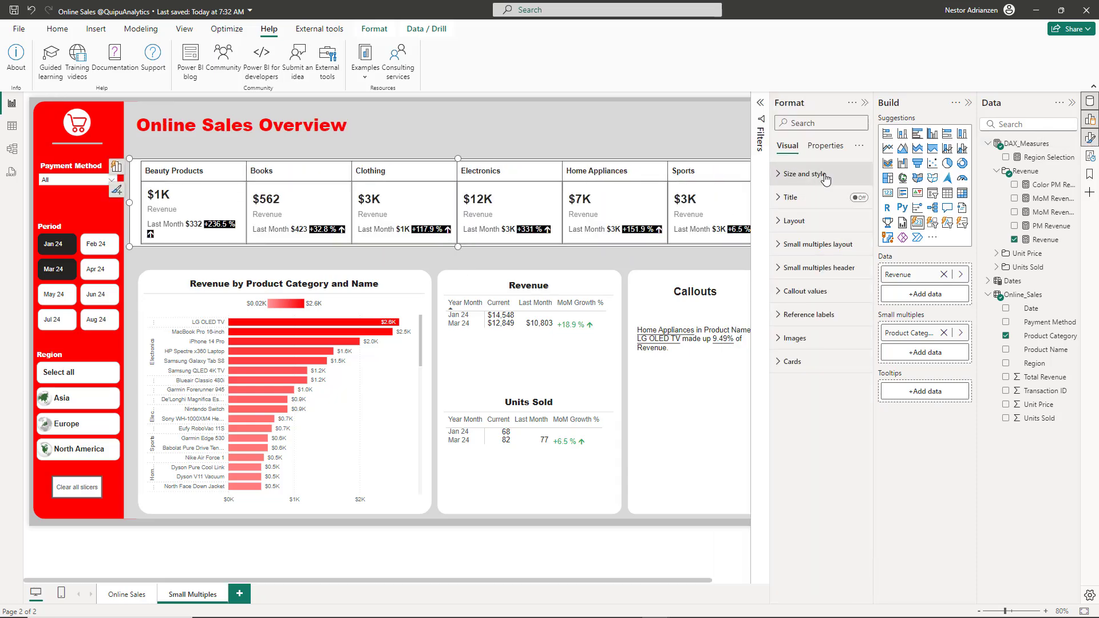
left_click(825, 174)
left_click(855, 393)
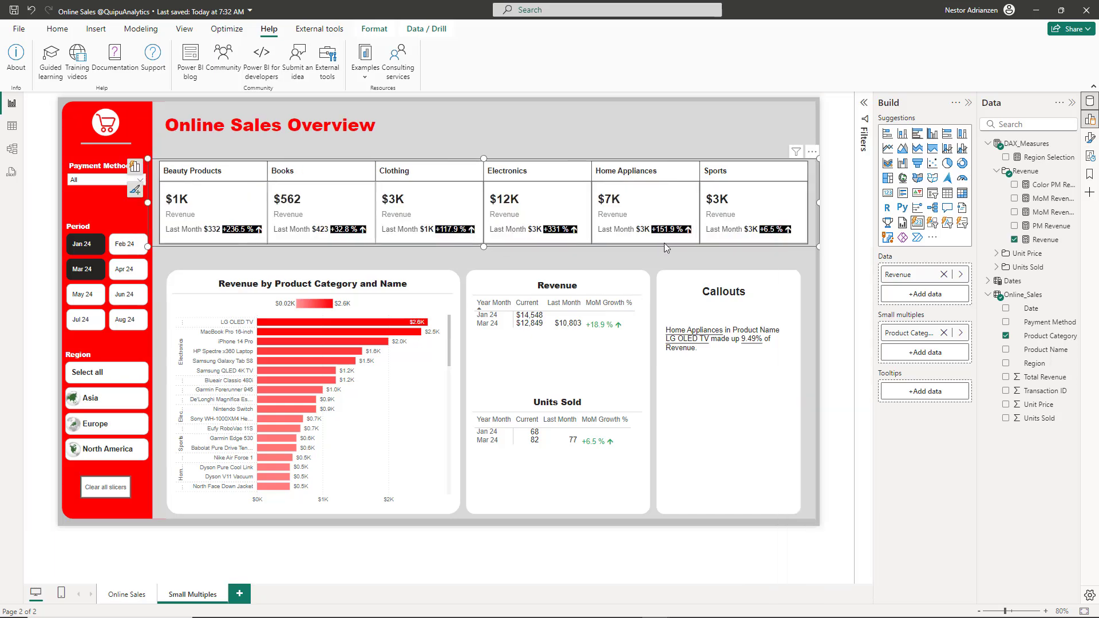
Set the small multiples border color to red (#FF0000) and its width to 2 px.
left_click(1089, 139)
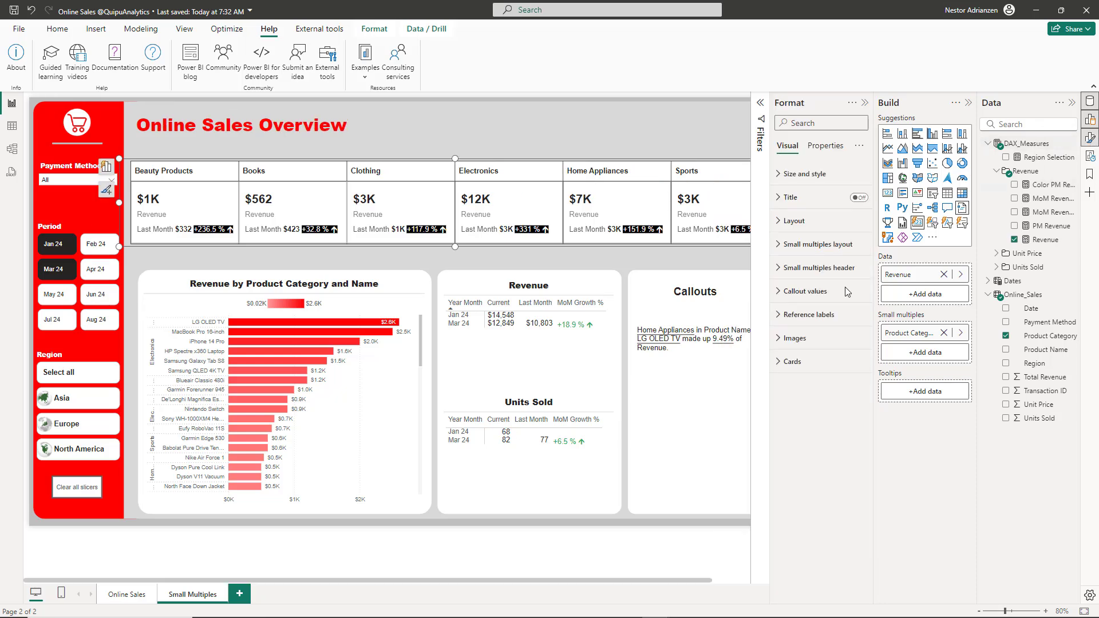
left_click(835, 253)
left_click(805, 360)
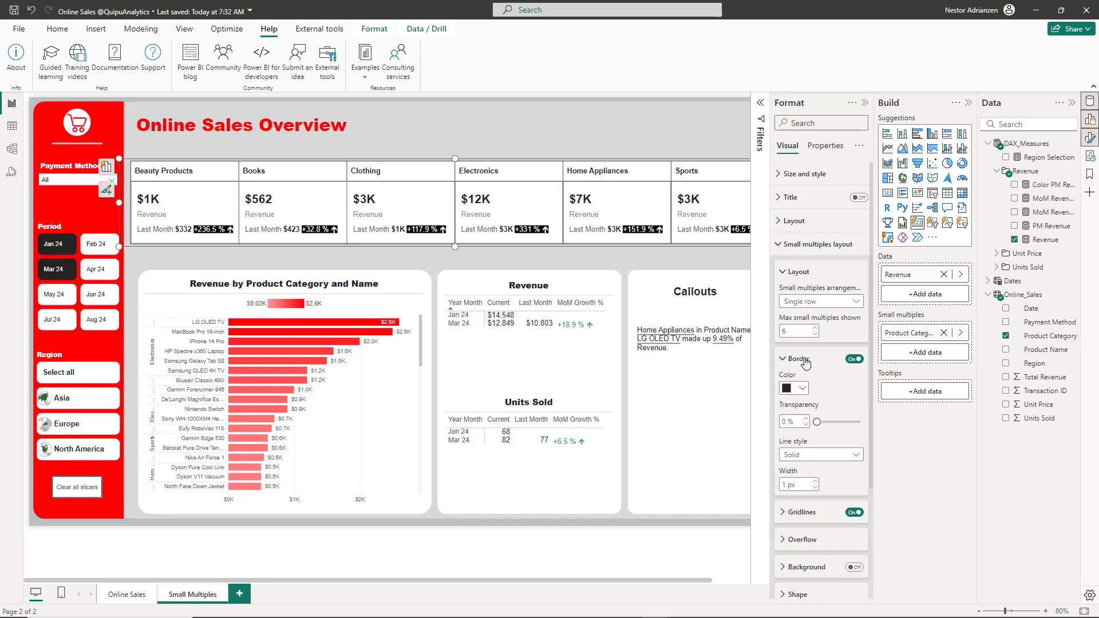
left_click(803, 389)
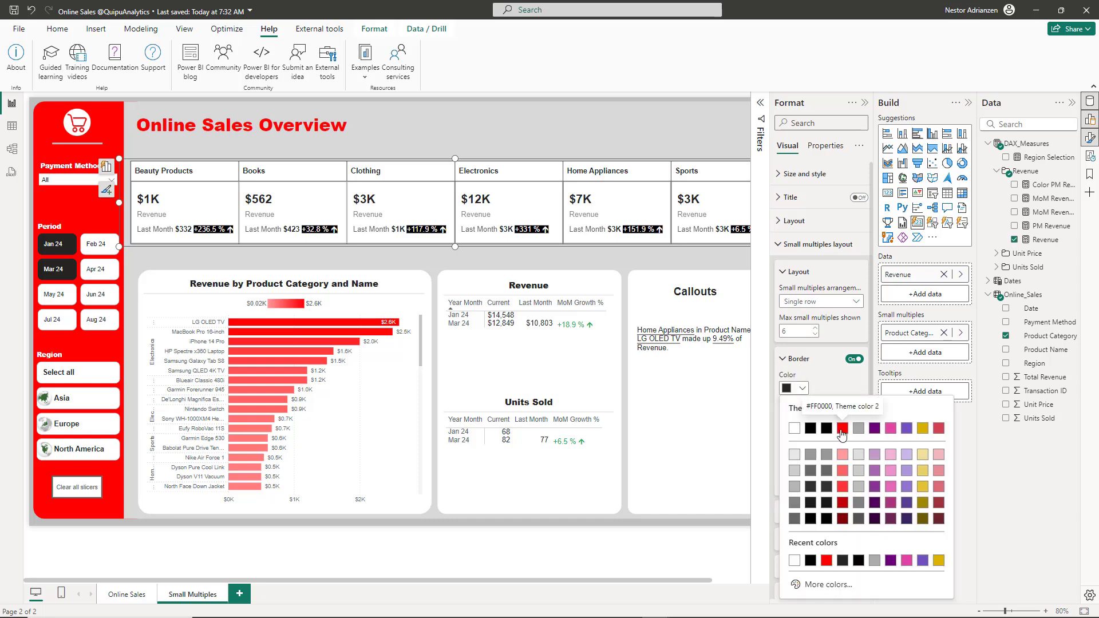
left_click(842, 429)
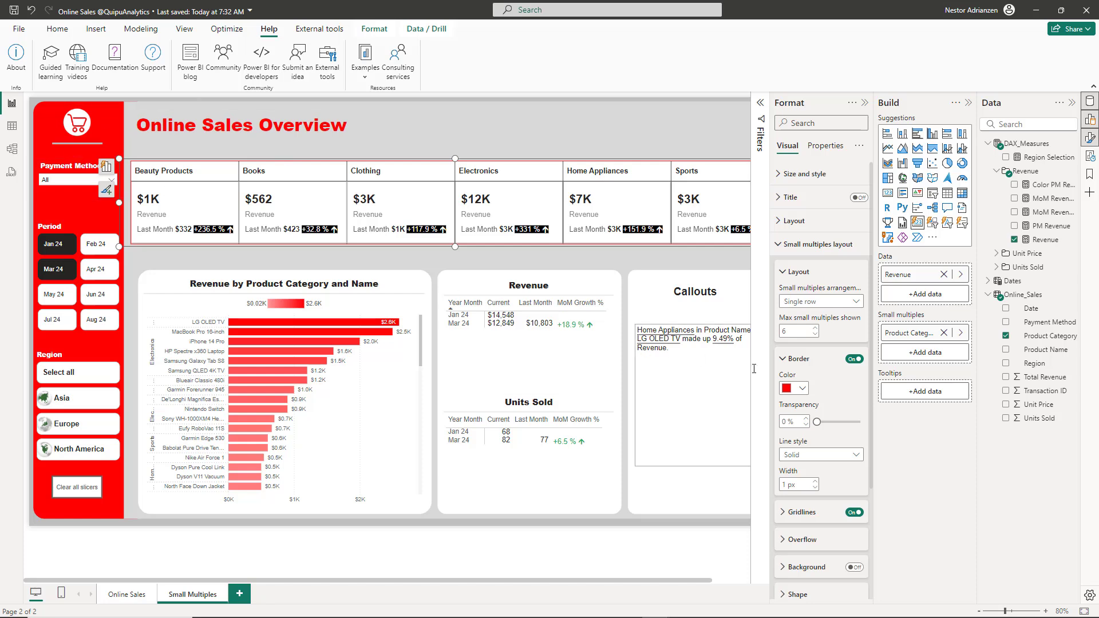
scroll(818, 400, "down", 1)
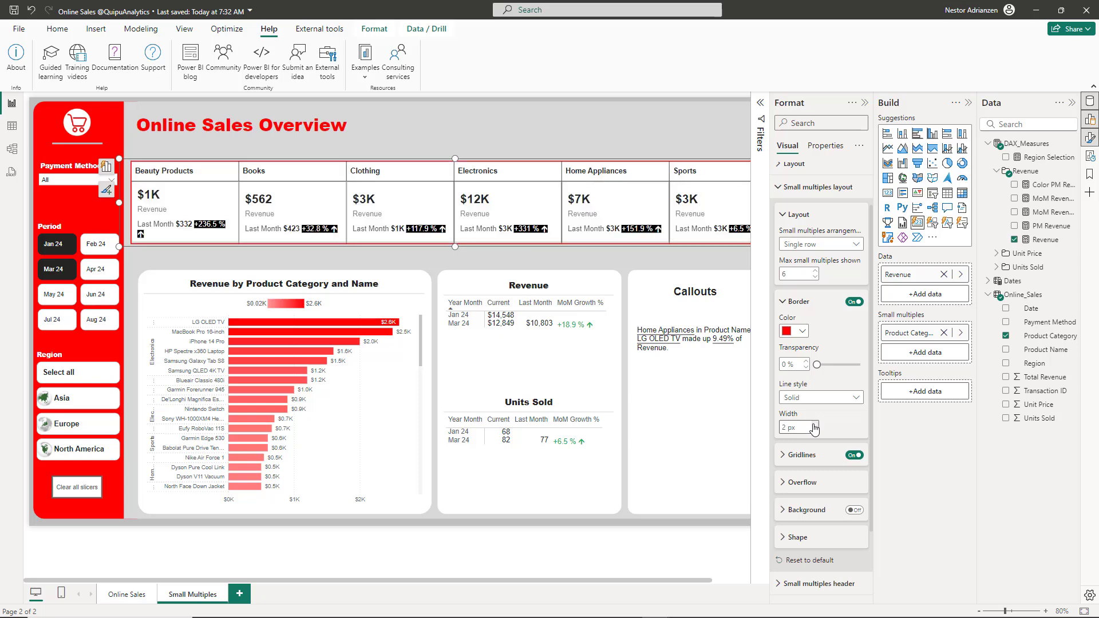
left_click(800, 302)
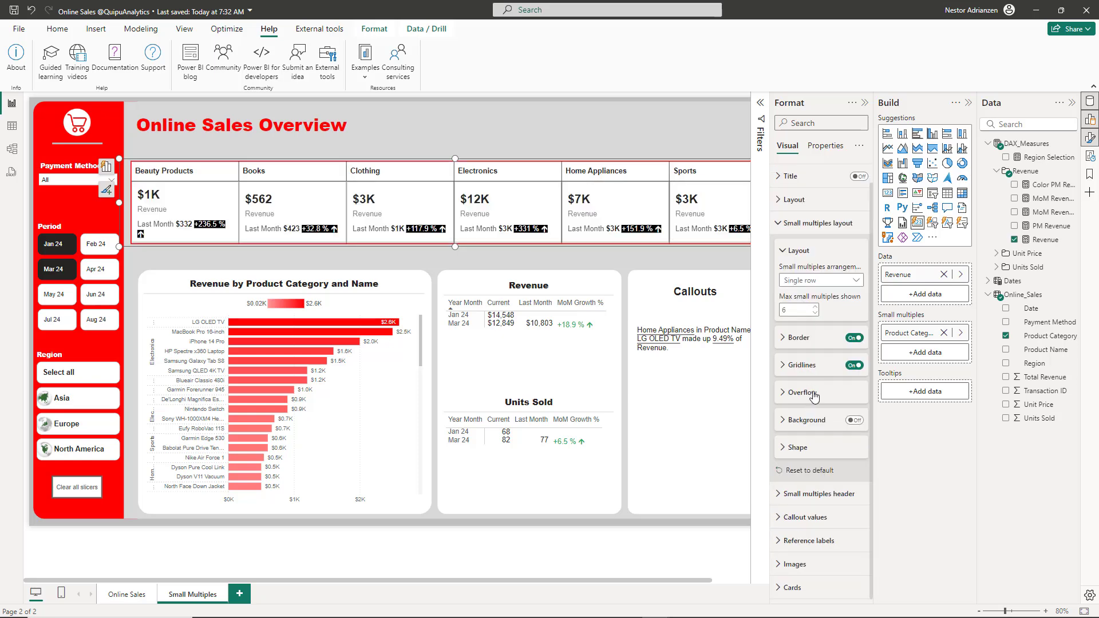
Set the small multiples gridlines color to red.
left_click(810, 372)
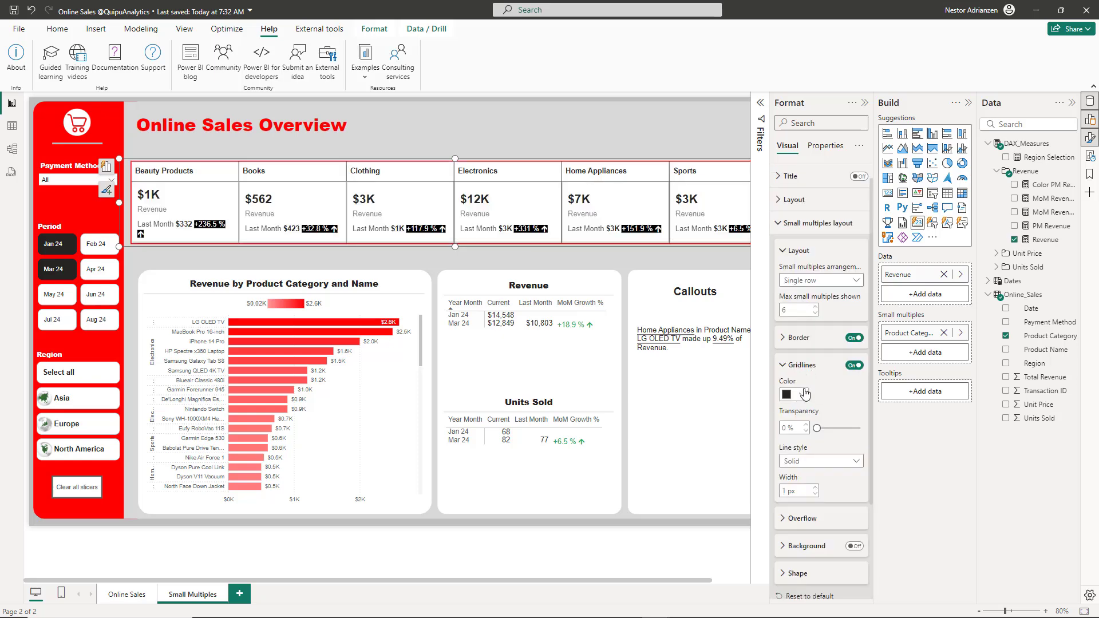
left_click(803, 395)
left_click(842, 435)
left_click(817, 223)
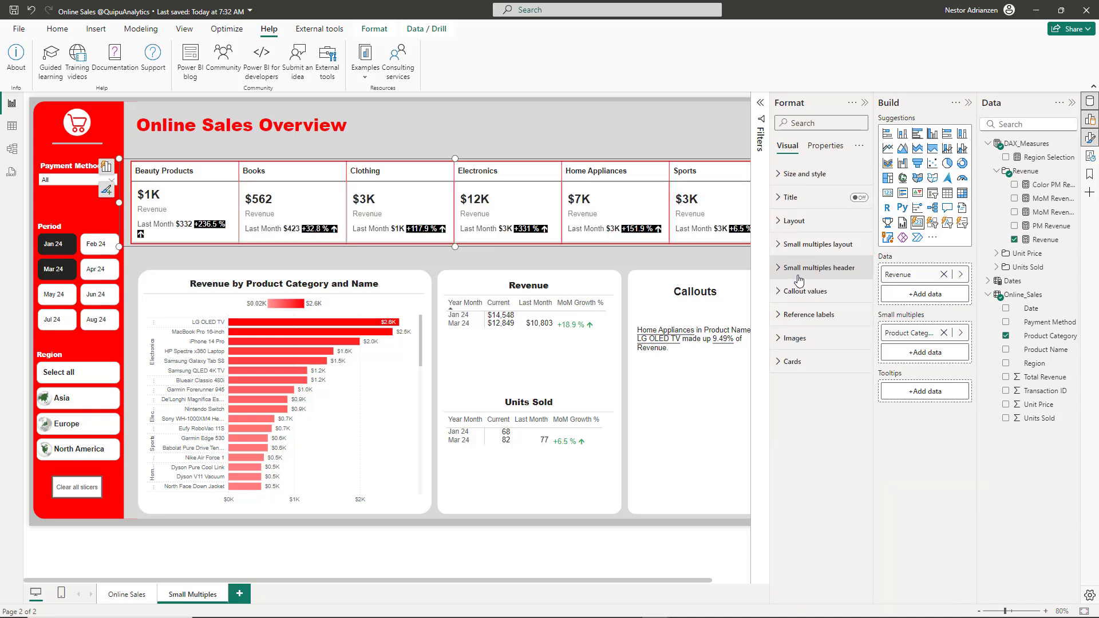
Set the title color of the small multiples headers to white for all series.
left_click(810, 274)
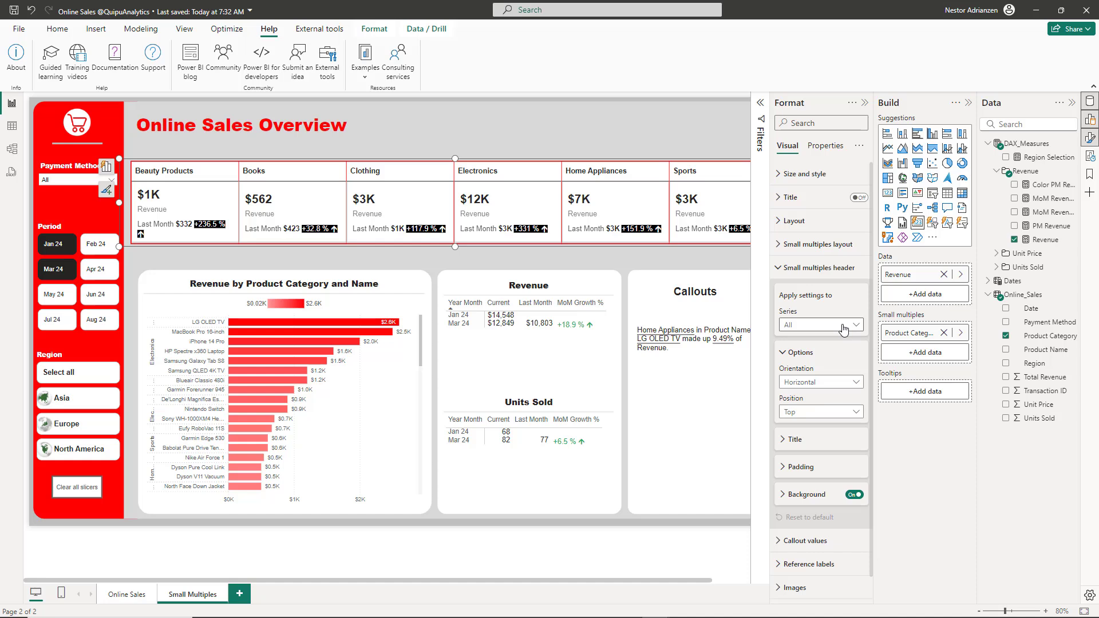
left_click(822, 324)
left_click(822, 324)
scroll(825, 360, "down", 1)
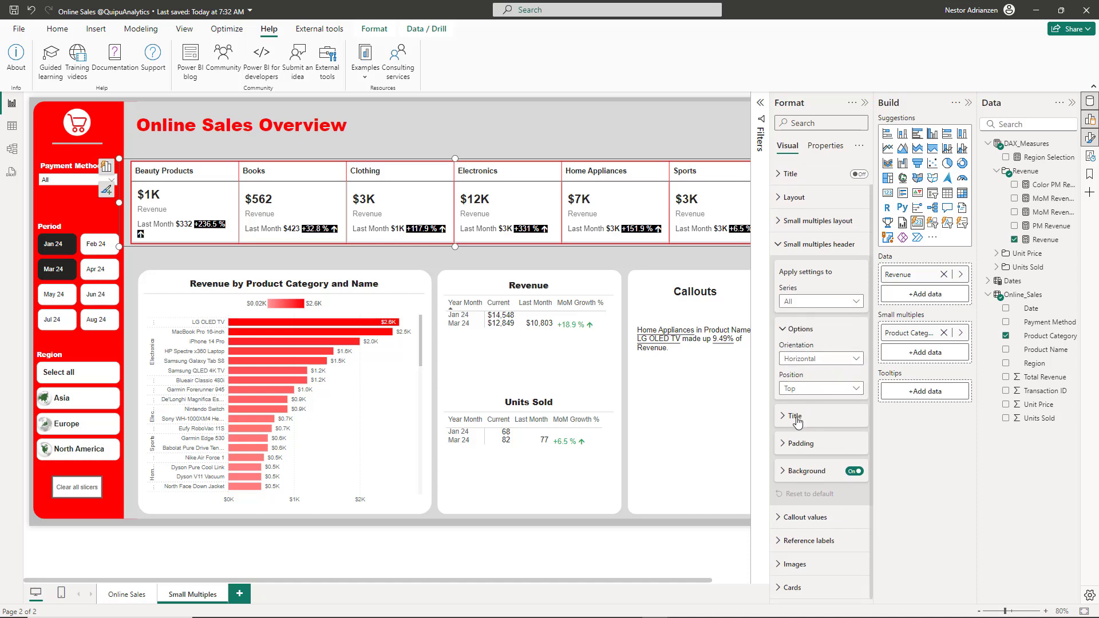
left_click(804, 416)
scroll(806, 420, "down", 3)
left_click(799, 379)
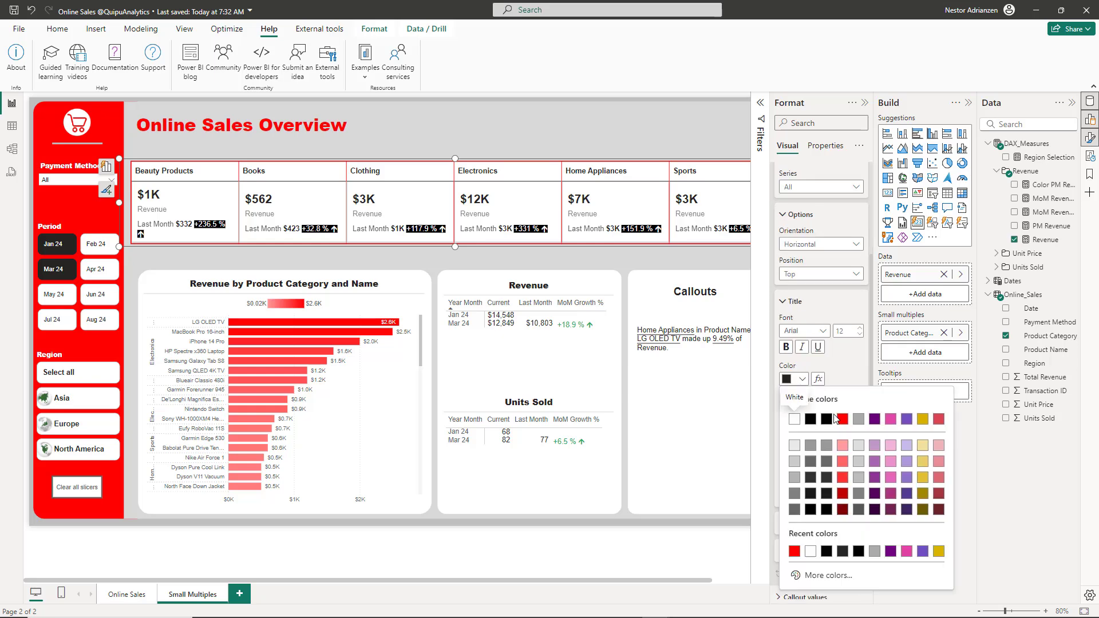
left_click(795, 420)
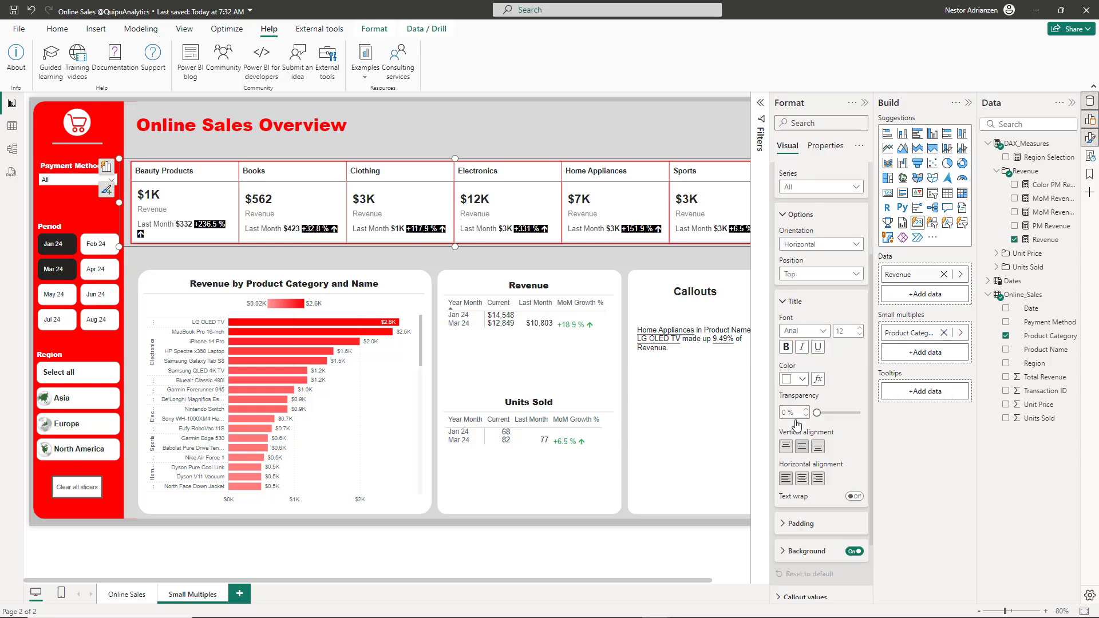
left_click(797, 302)
Set the background color of the small multiples headers to red.
left_click(813, 470)
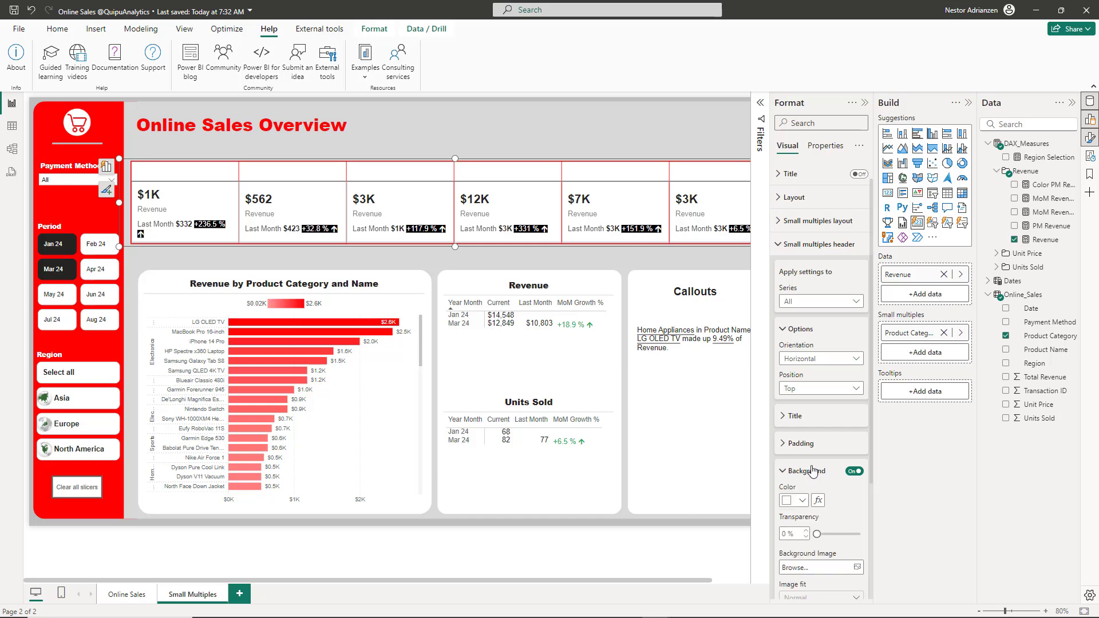
scroll(812, 471, "down", 3)
left_click(801, 385)
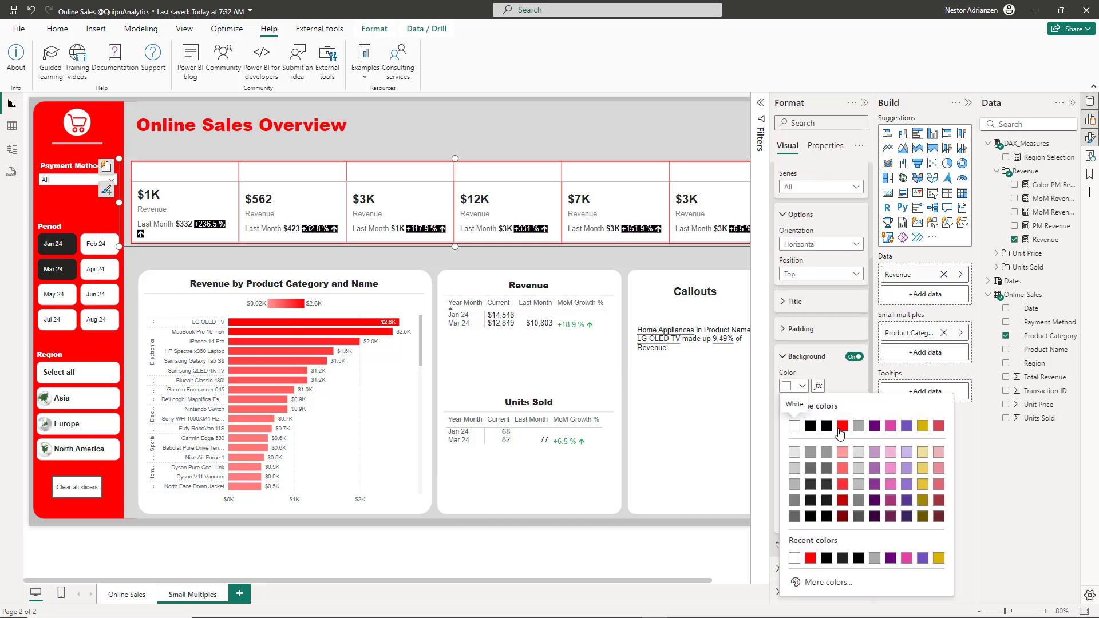
left_click(842, 427)
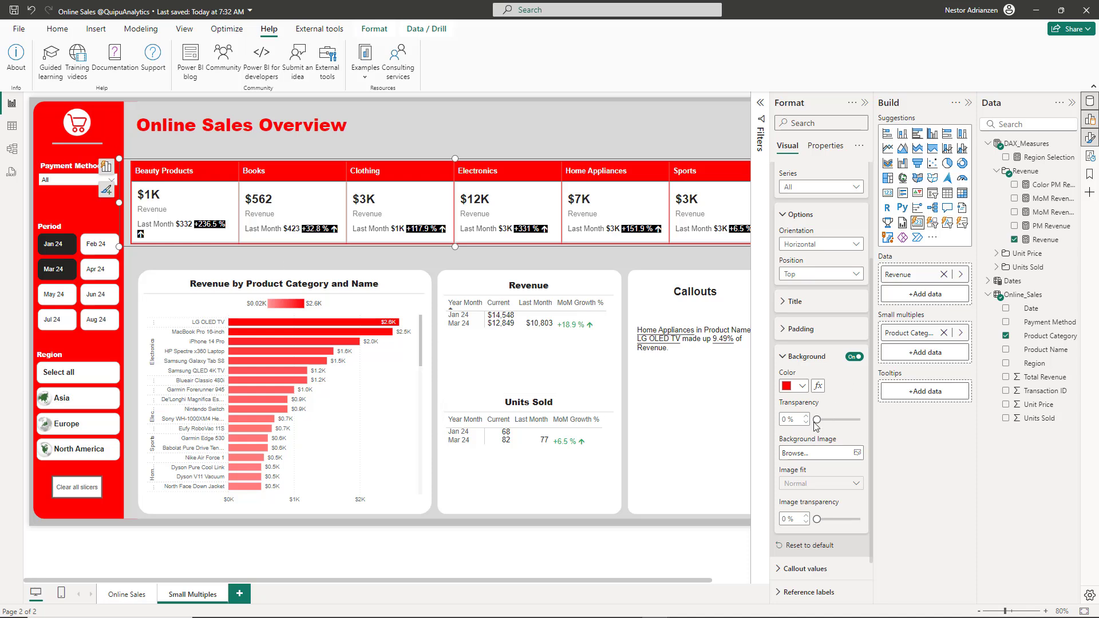
left_click(797, 357)
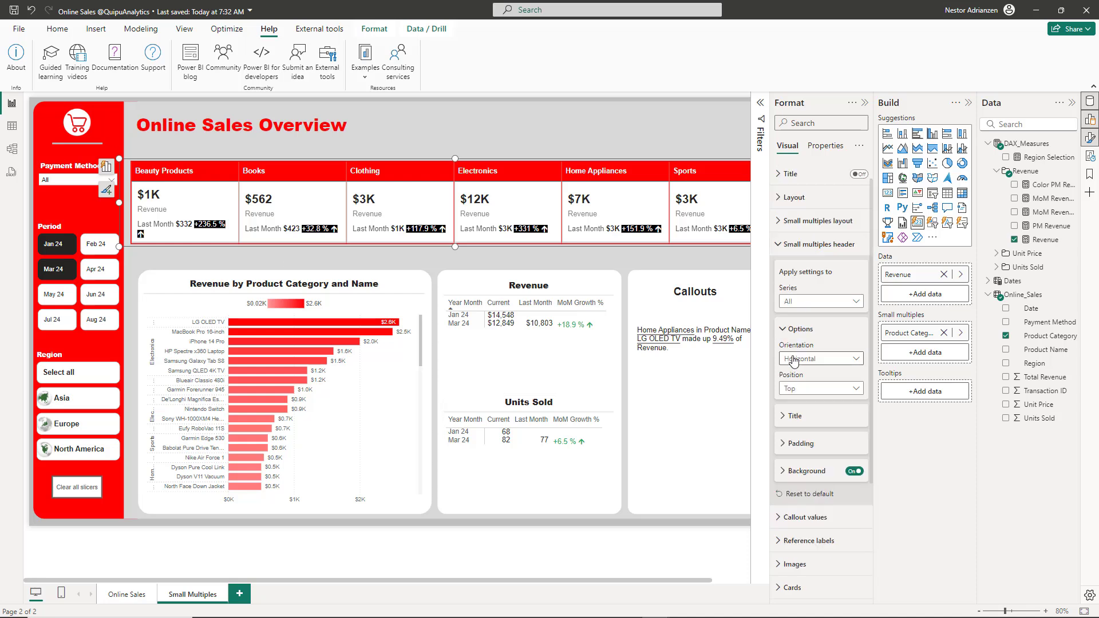
Center the category titles horizontally in the small multiples headers.
left_click(796, 417)
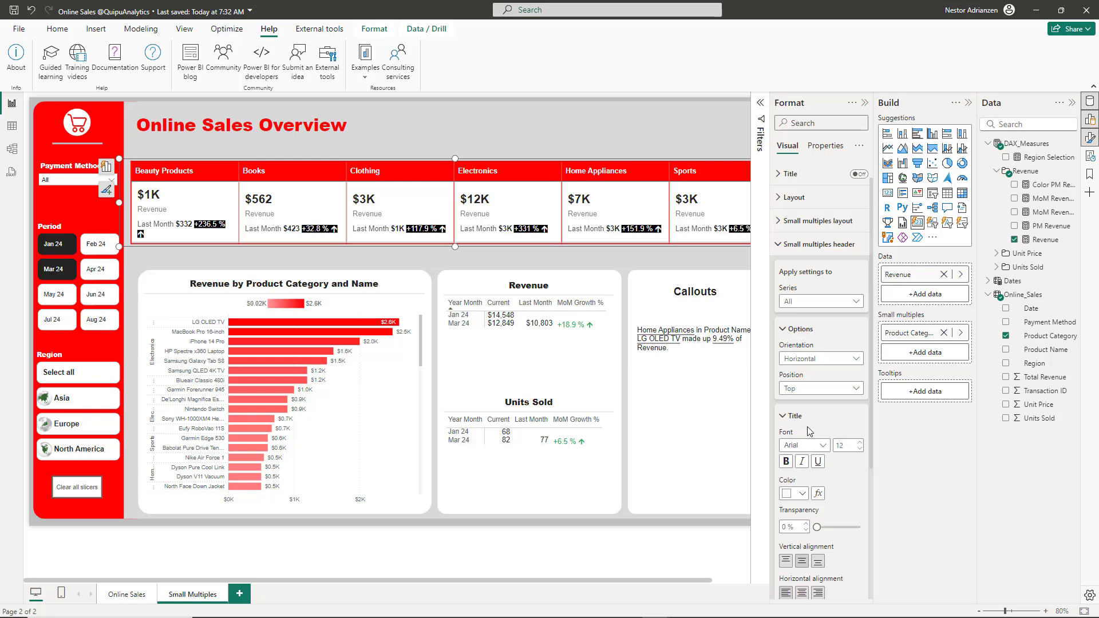
scroll(813, 458, "down", 1)
left_click(802, 536)
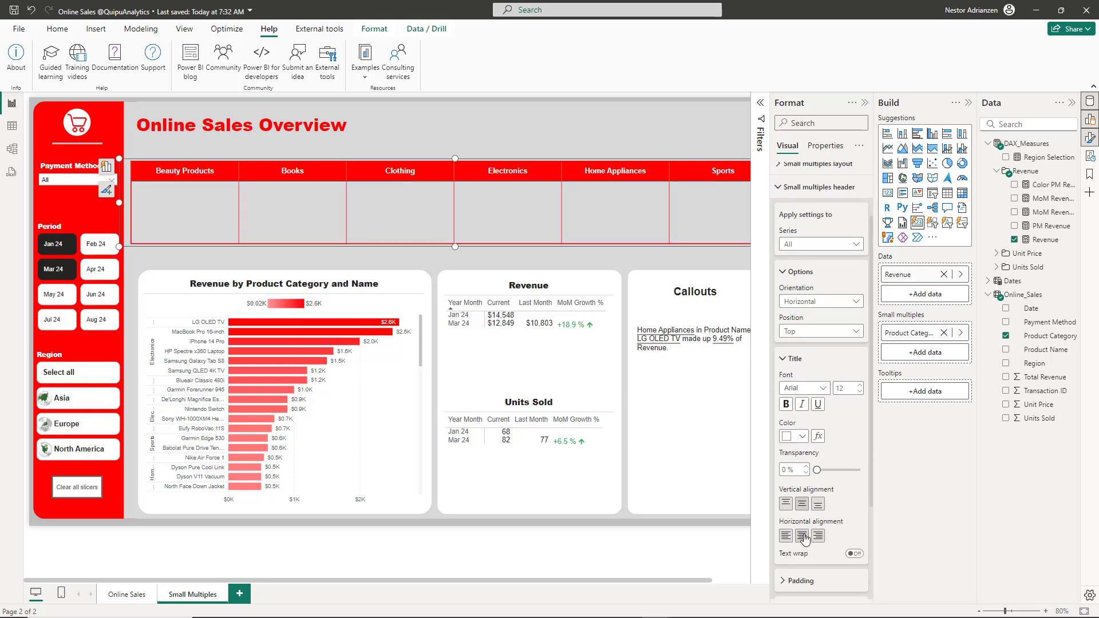
Hide the formatting pane and widen the card visual slightly toward the Payment Method slicer.
left_click(865, 102)
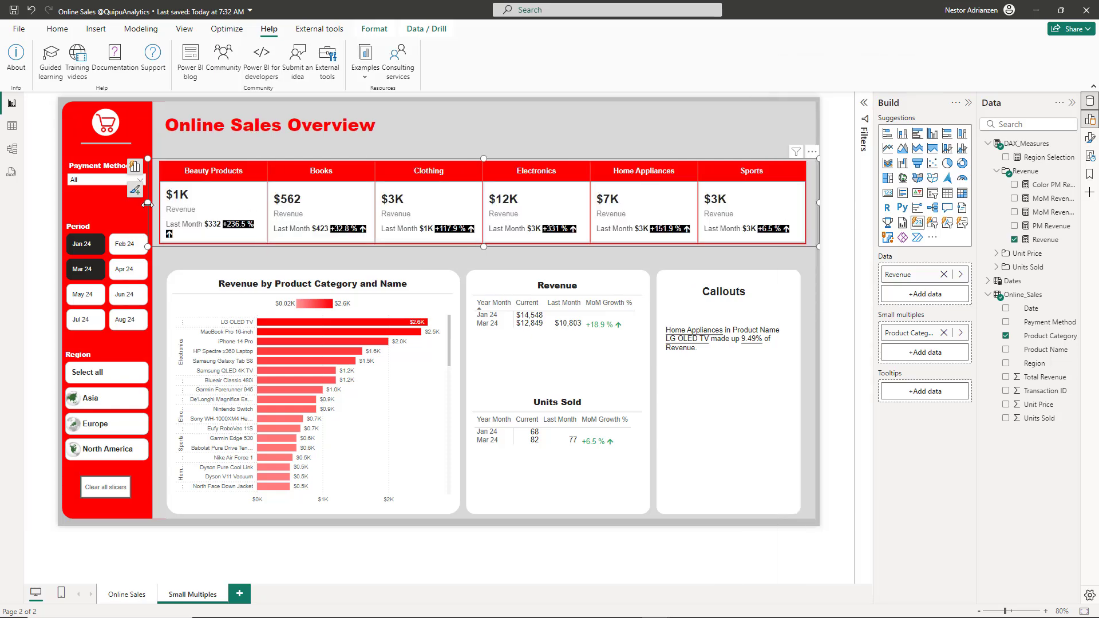
left_click_drag(147, 204, 139, 204)
left_click_drag(568, 239, 579, 239)
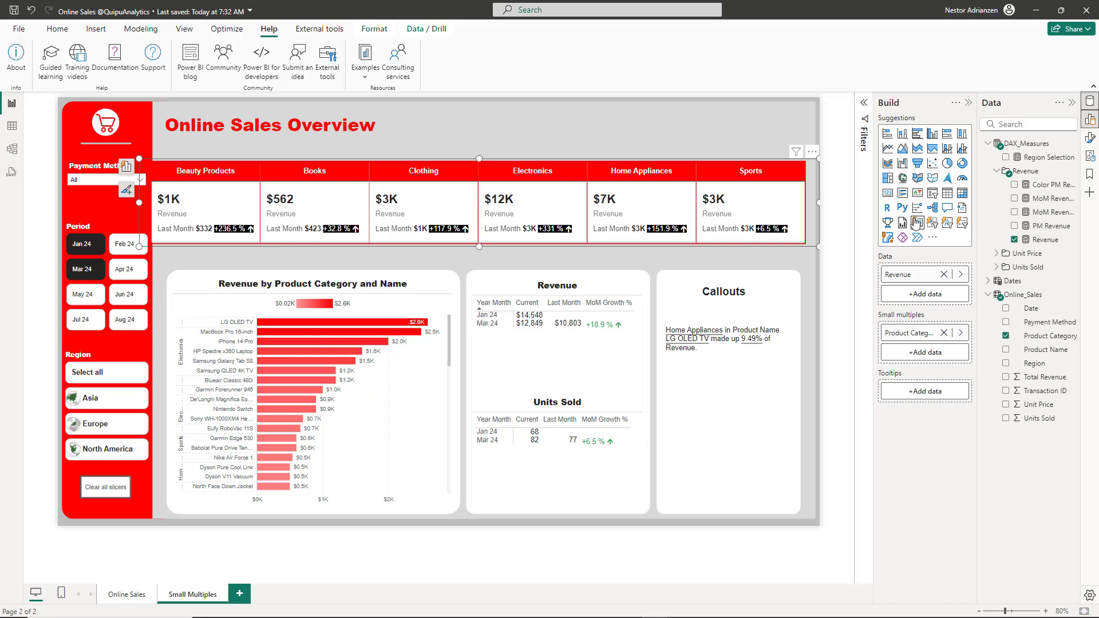
Set the font size of the growth detail in the card's reference labels to 10.
left_click(1090, 138)
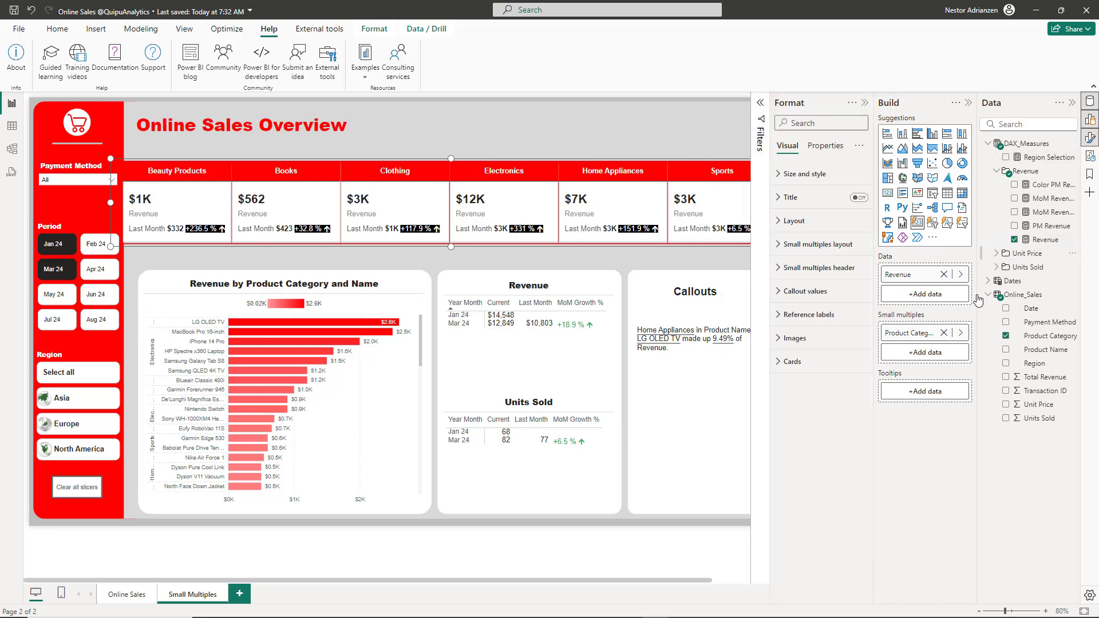
left_click(830, 324)
scroll(818, 401, "down", 5)
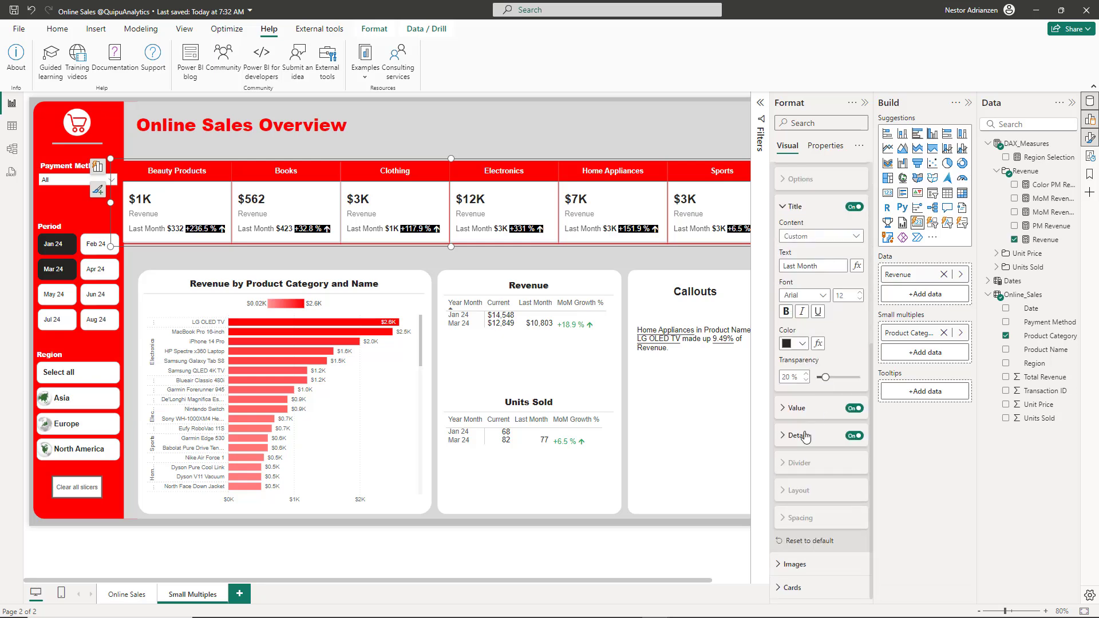
left_click(797, 436)
scroll(805, 437, "down", 3)
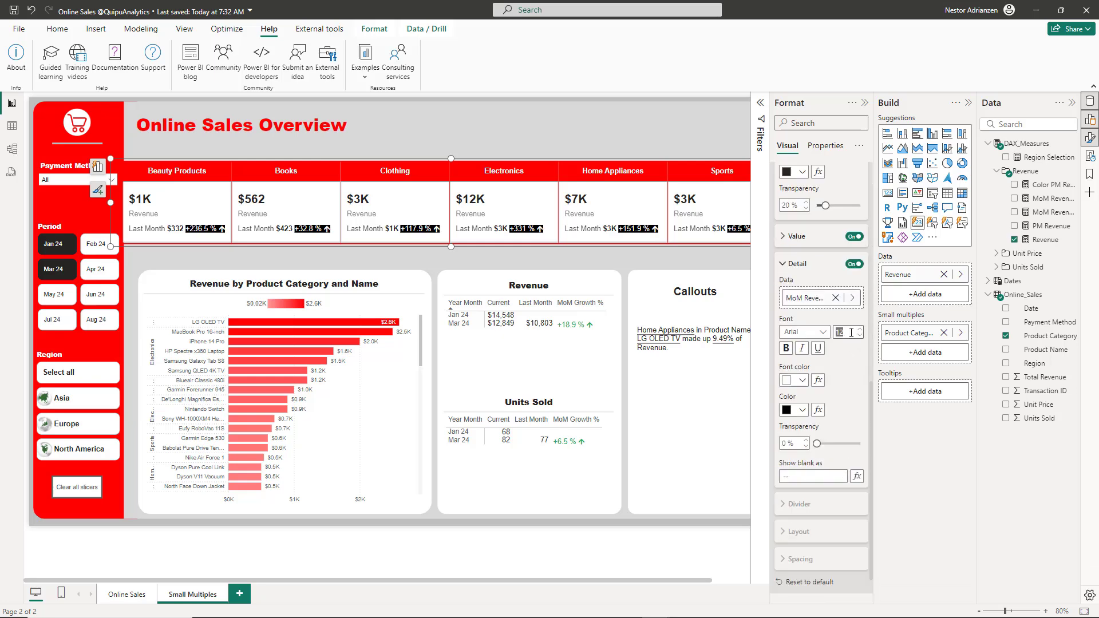
key("Return")
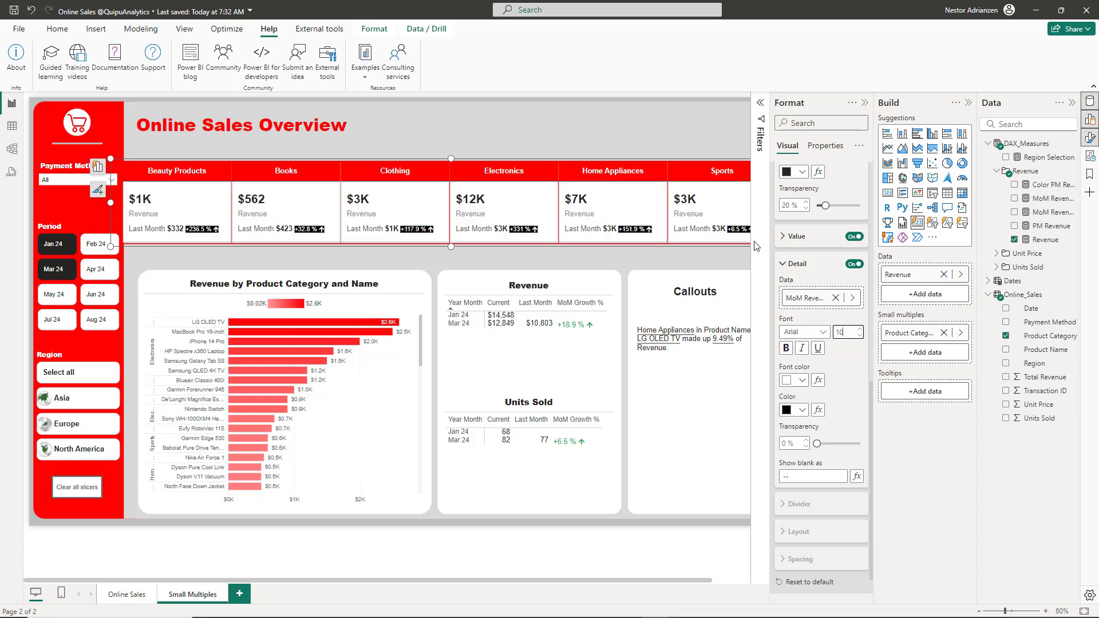
Hide the open side panes and narrow the card visual slightly from its edge beside the Payment Method slicer.
left_click(864, 103)
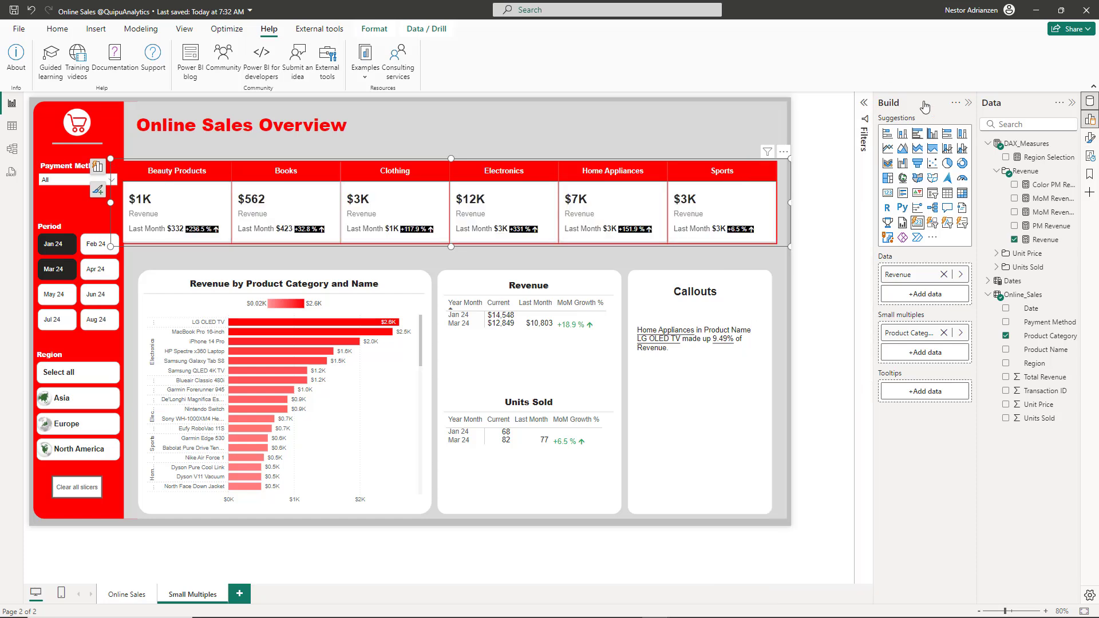
left_click(969, 103)
left_click(1072, 102)
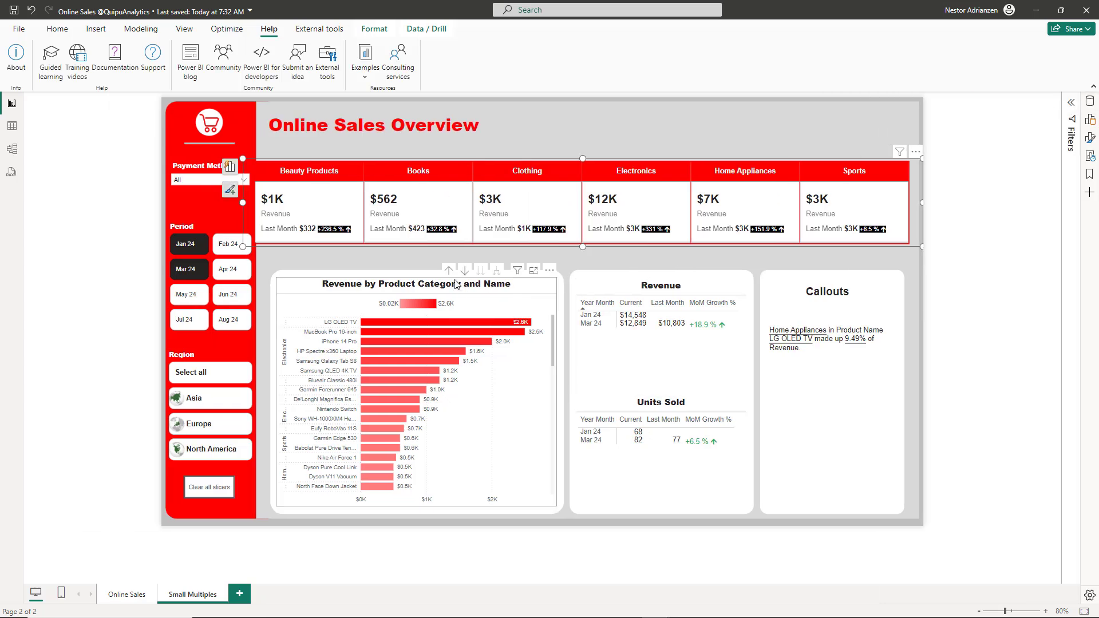
left_click_drag(243, 203, 254, 202)
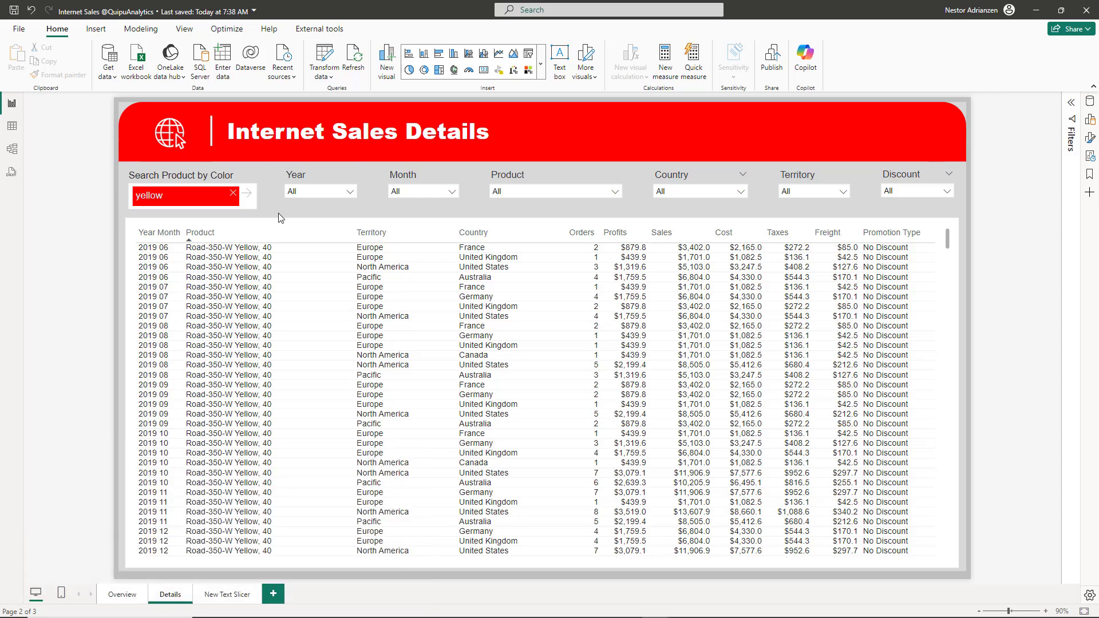
Select the product color text slicer on the Internet Sales Details page and show its formatting options and assigned field.
left_click(191, 175)
left_click(1090, 137)
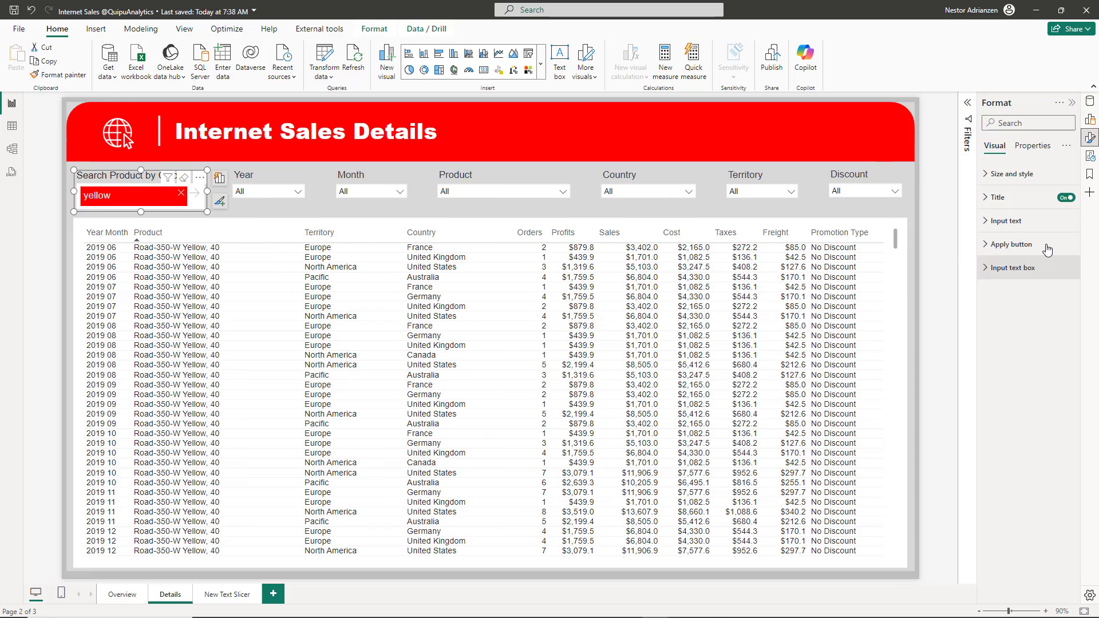
left_click(1090, 117)
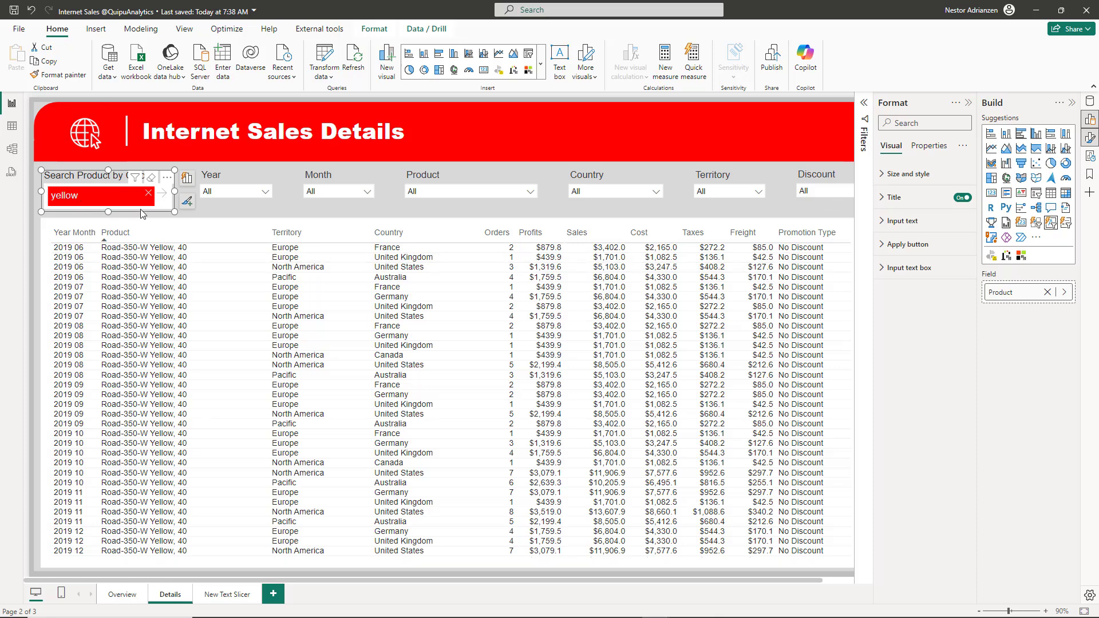
Clear the "yellow" keyword from the text slicer and filter the products by "blue" instead.
left_click(150, 195)
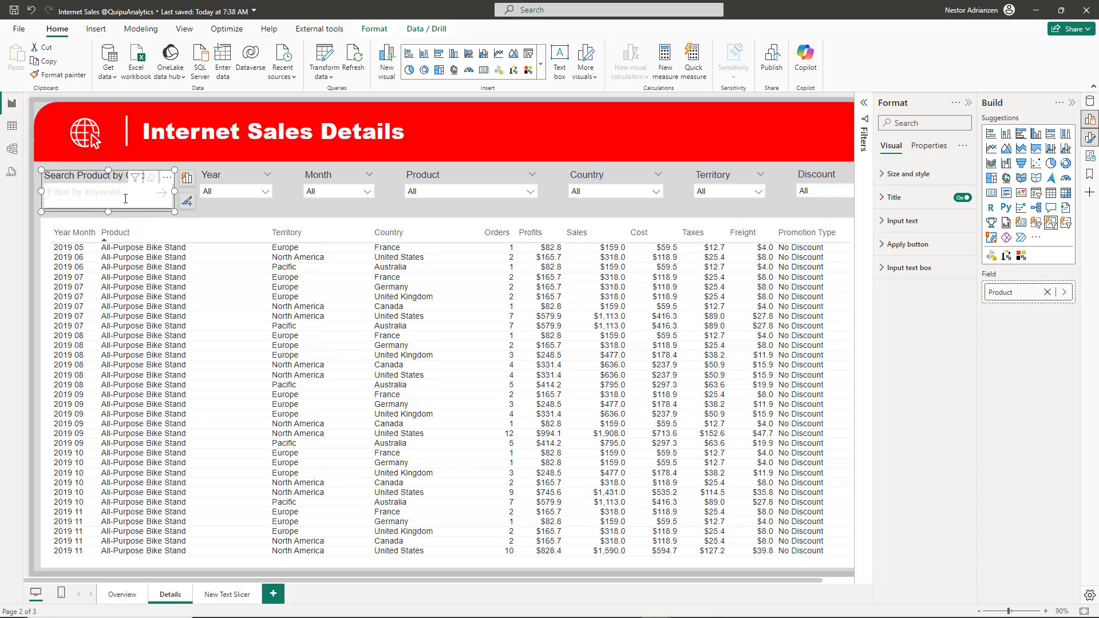
left_click(126, 198)
type("blue")
left_click(163, 194)
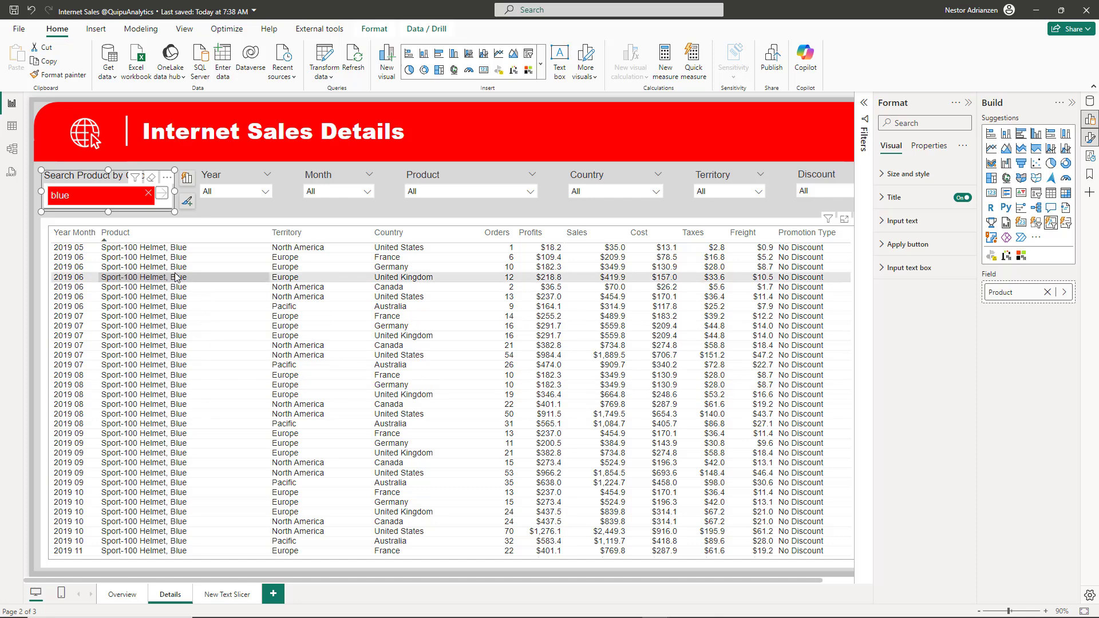
Add a text slicer to the New Text Slicer page, shrink its height and place it beside the Year slicer.
left_click(228, 595)
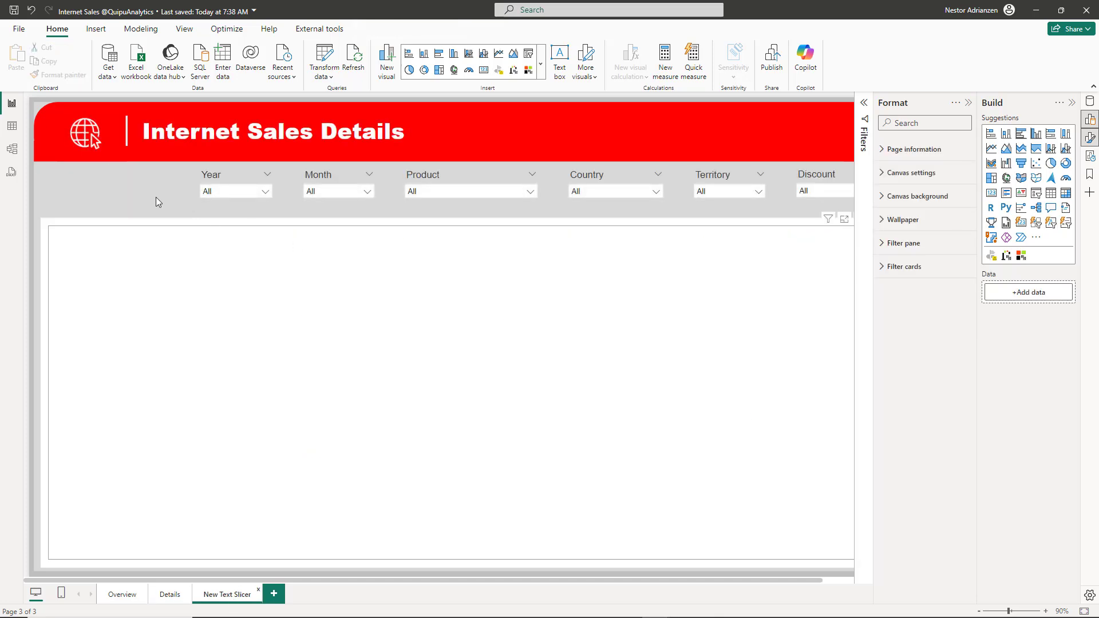
left_click(1051, 223)
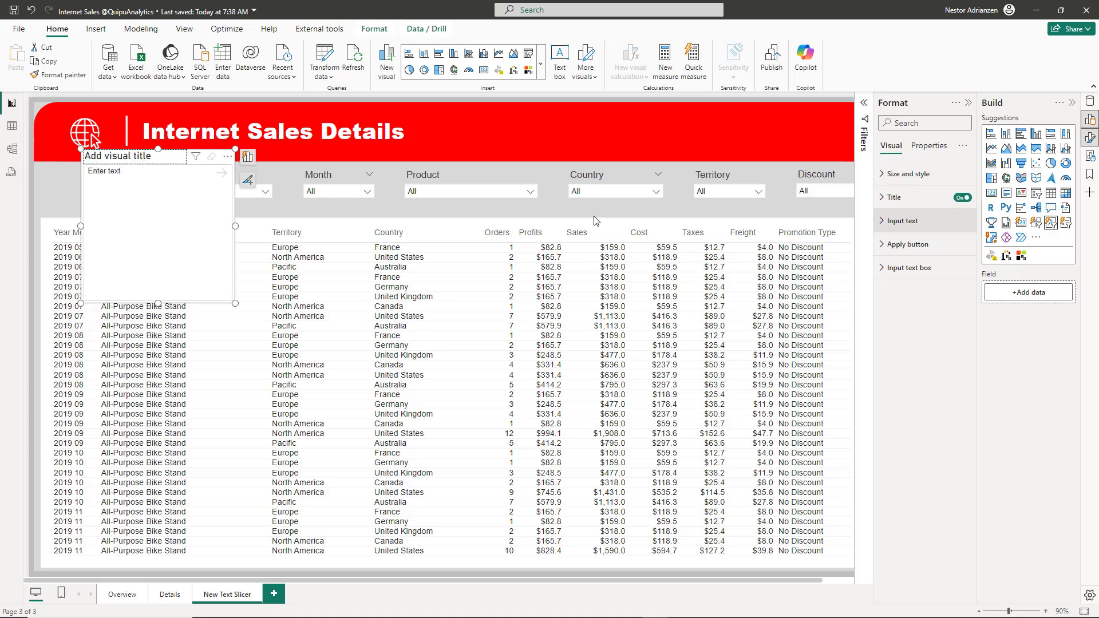
left_click_drag(159, 301, 168, 190)
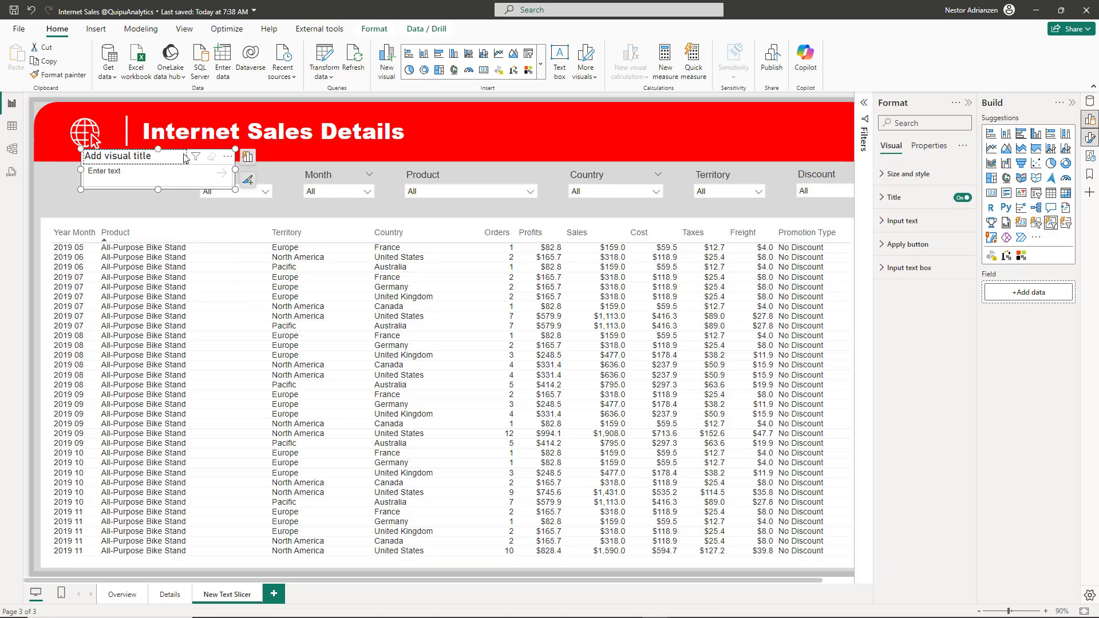
left_click_drag(185, 158, 148, 175)
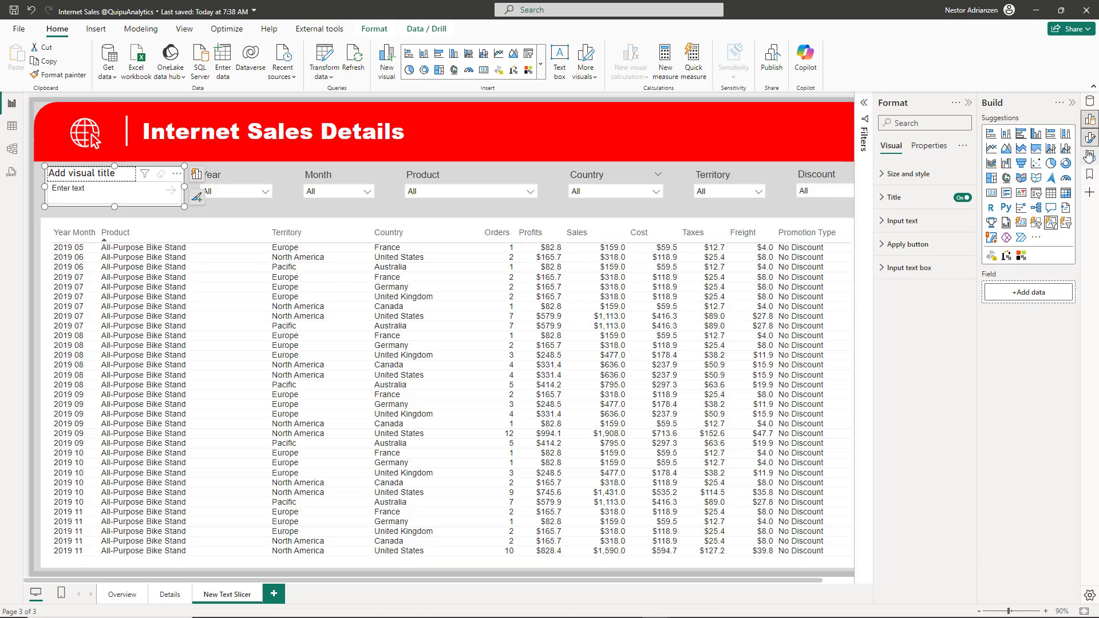
Assign the English Product Name field to the text slicer and title it "Search Product by Color".
left_click(1090, 101)
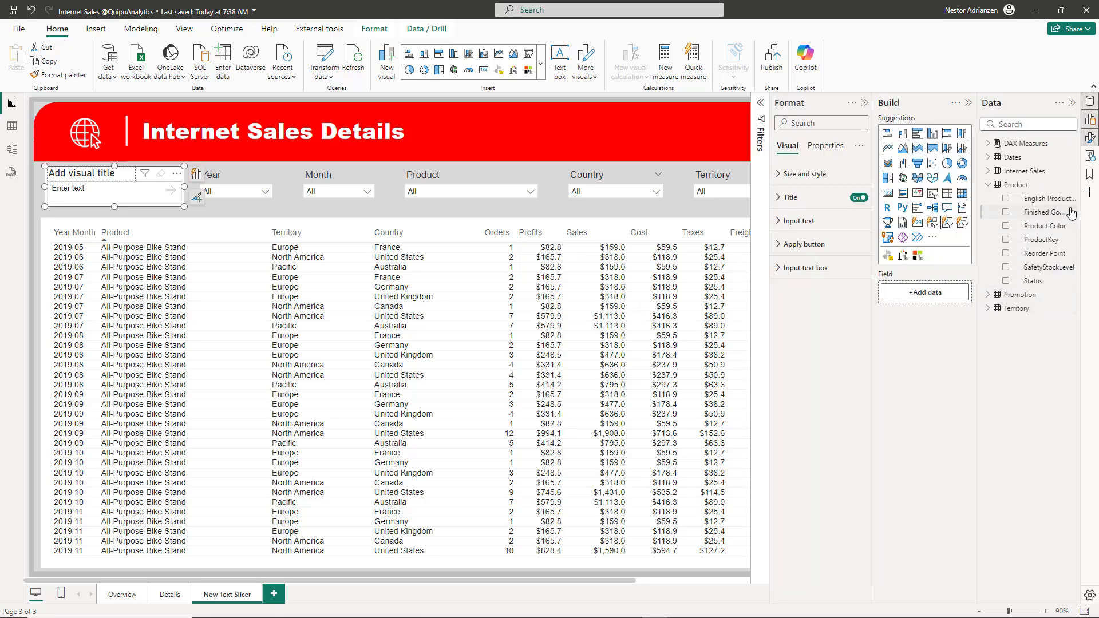
left_click_drag(1047, 199, 941, 289)
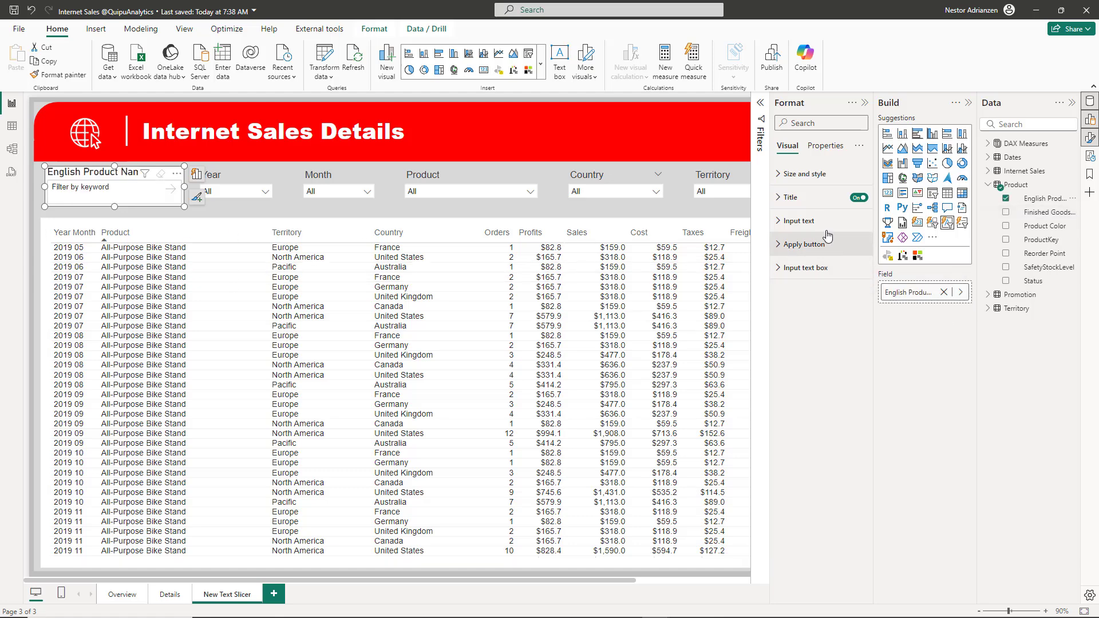
left_click(787, 197)
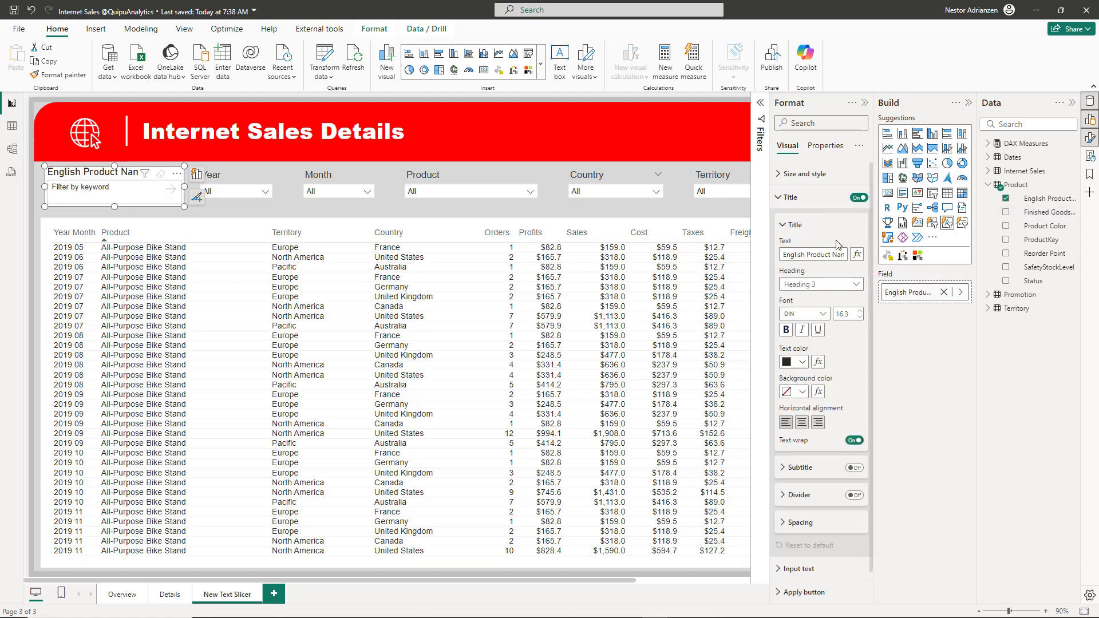
left_click(807, 254)
key("BackSpace")
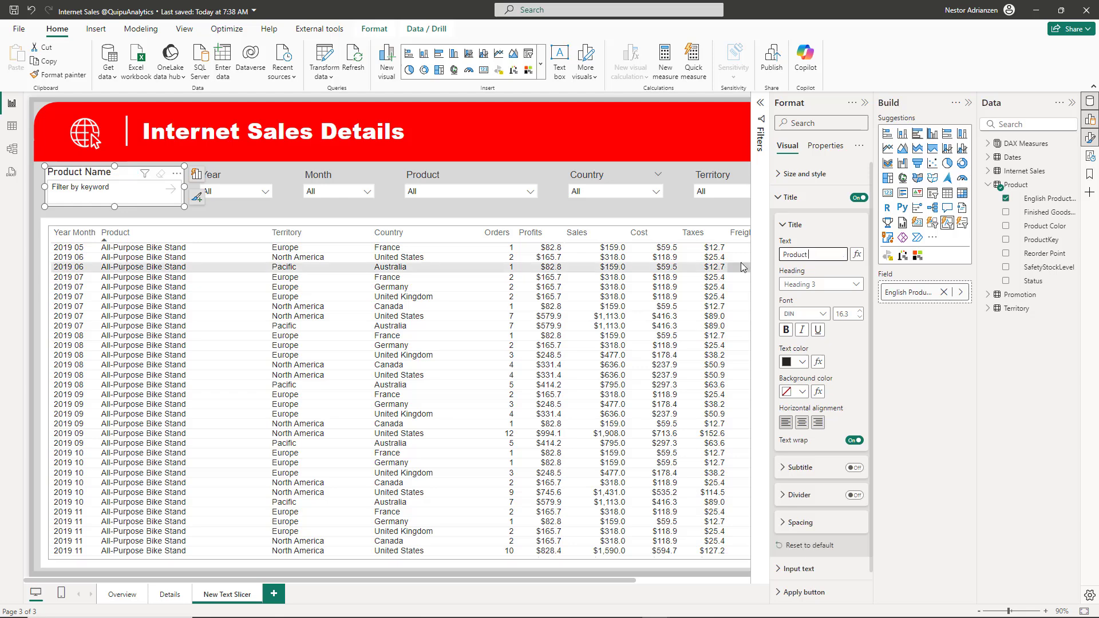
type("by Color")
key("Home")
type("Search")
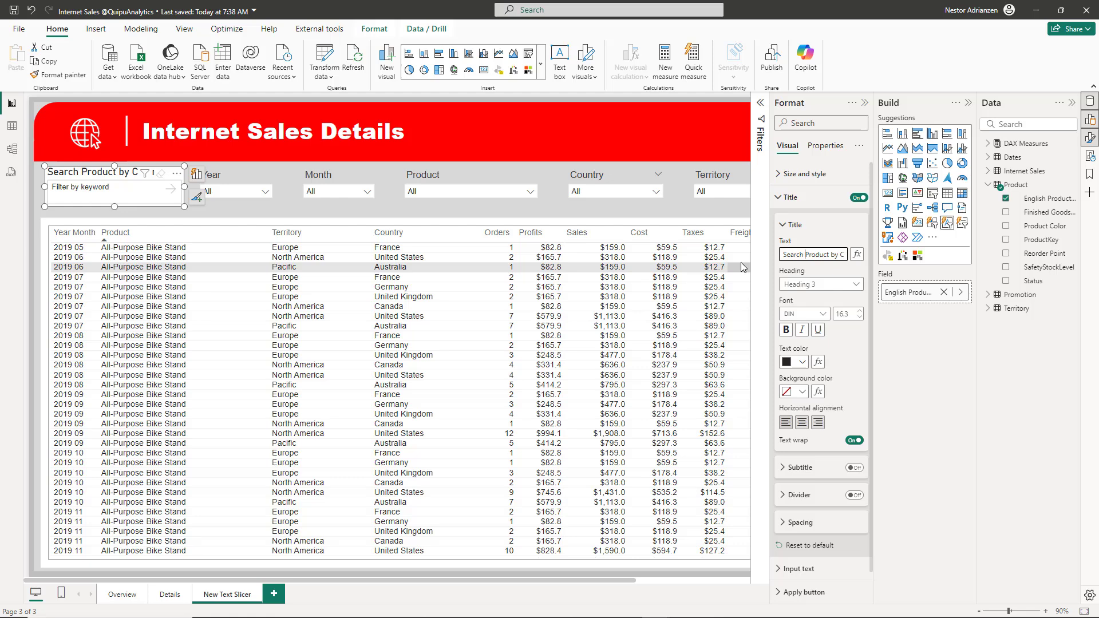
left_click(111, 192)
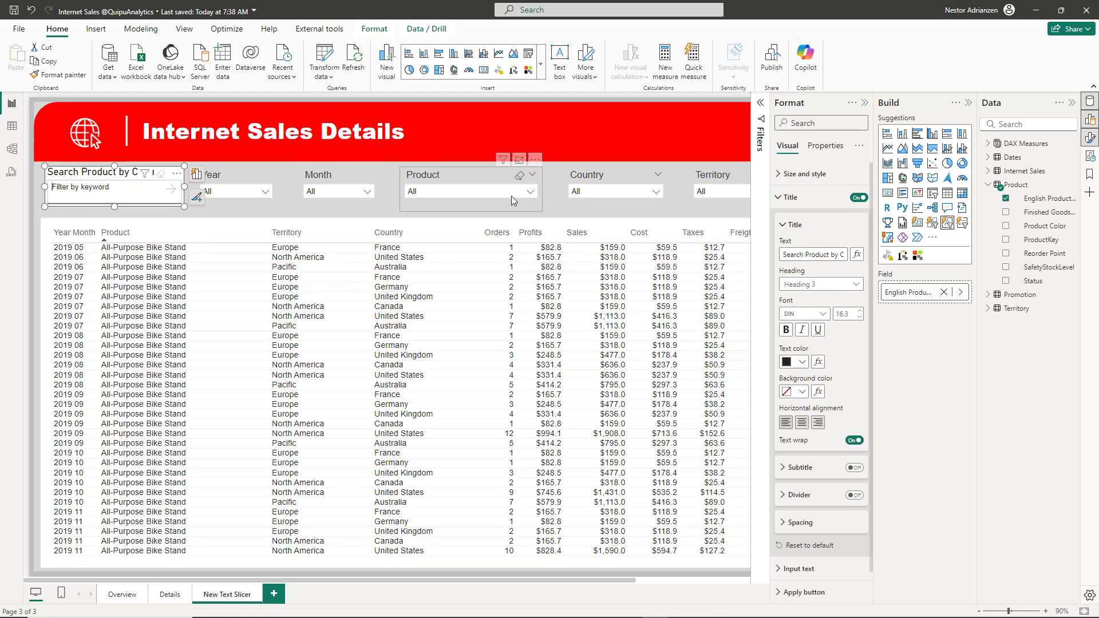
left_click(790, 197)
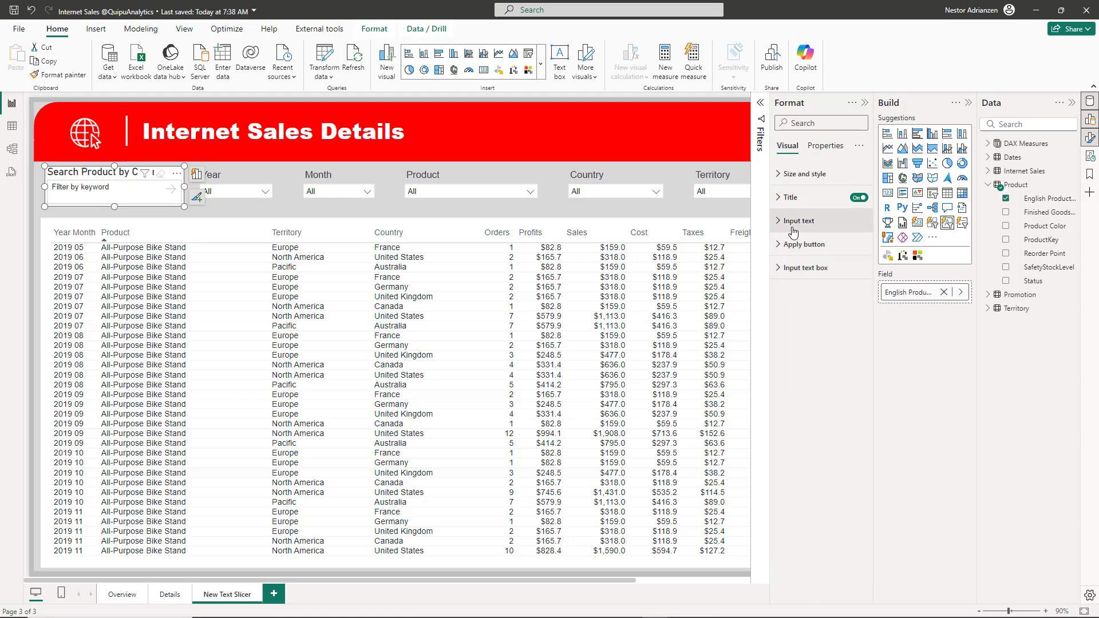
Set the applied text background color of the text slicer's input text to red.
left_click(796, 224)
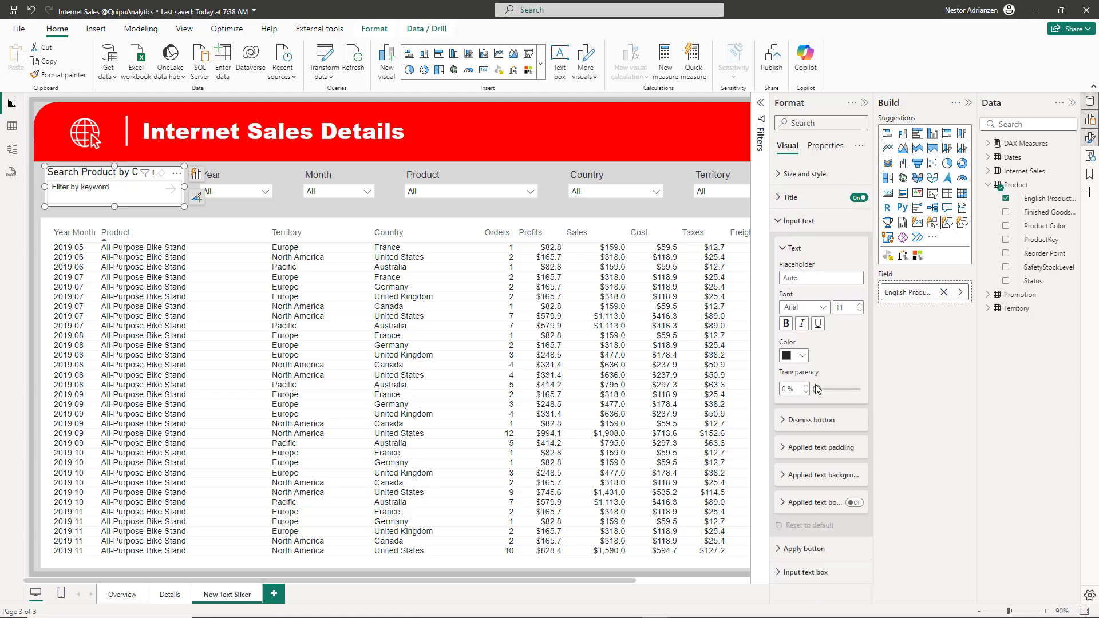
left_click(794, 248)
left_click(821, 331)
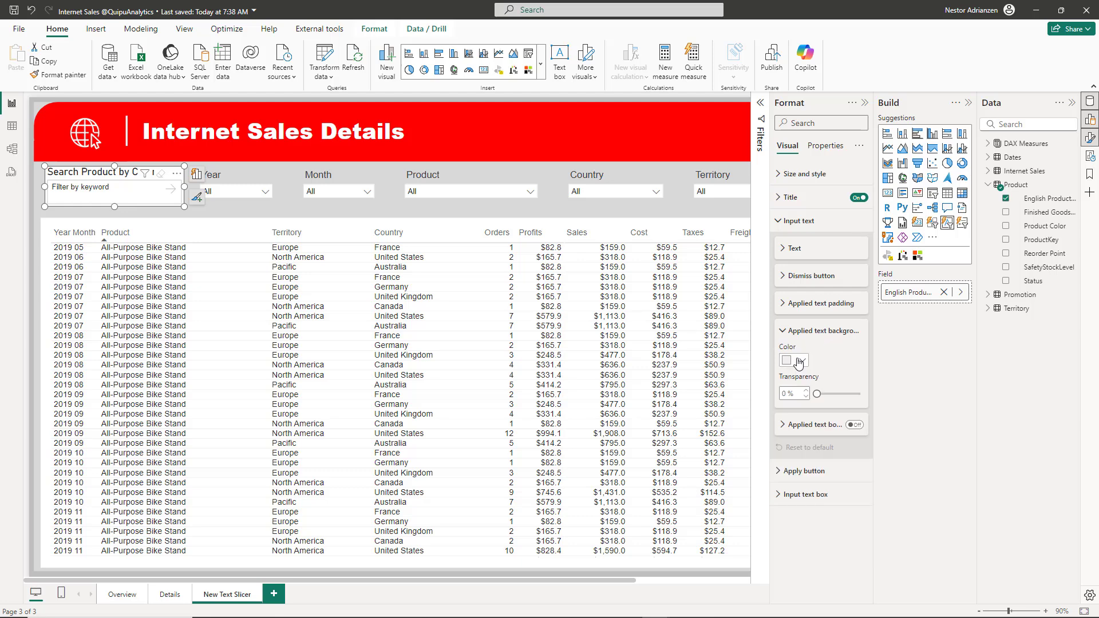
left_click(801, 360)
left_click(826, 400)
Test the text slicer with the keyword "asdf", and clear that keyword from it.
left_click(136, 197)
type("asdf")
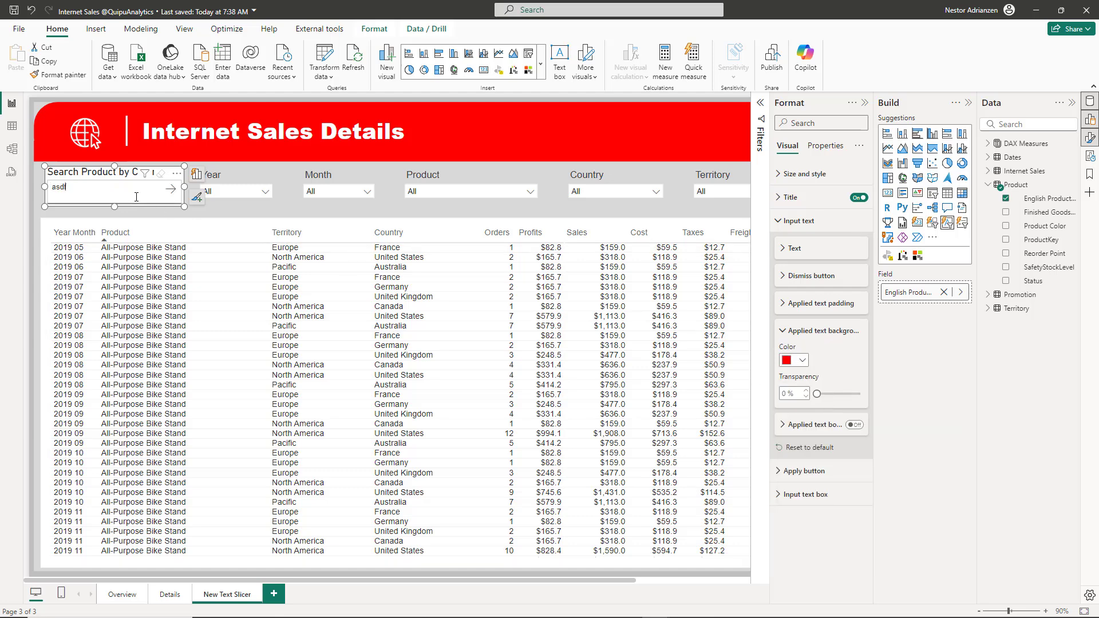
key("Return")
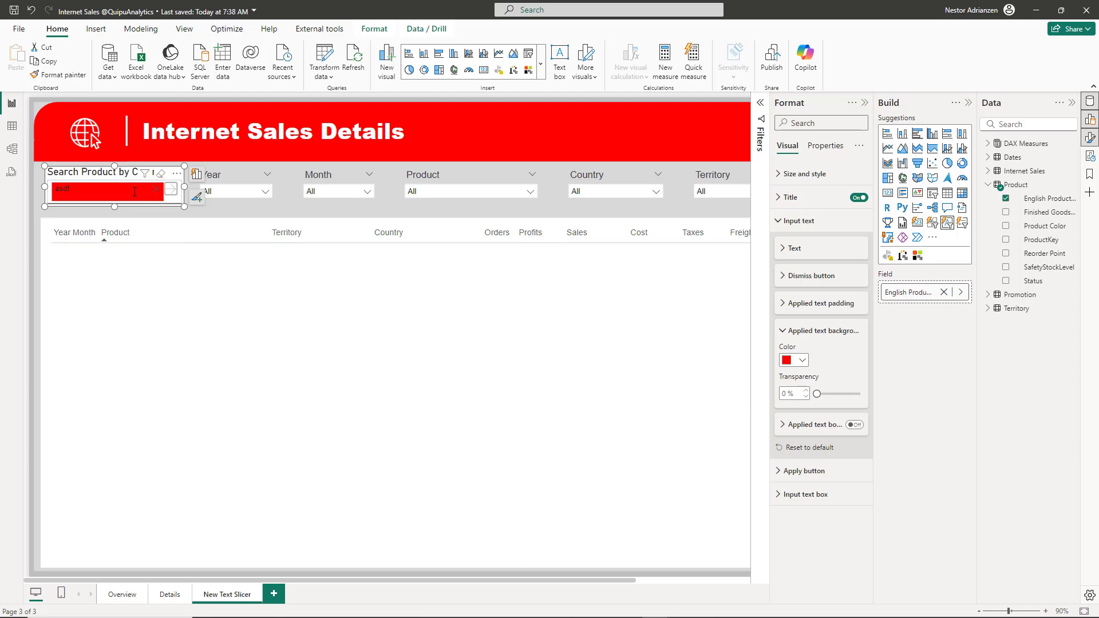
left_click(156, 194)
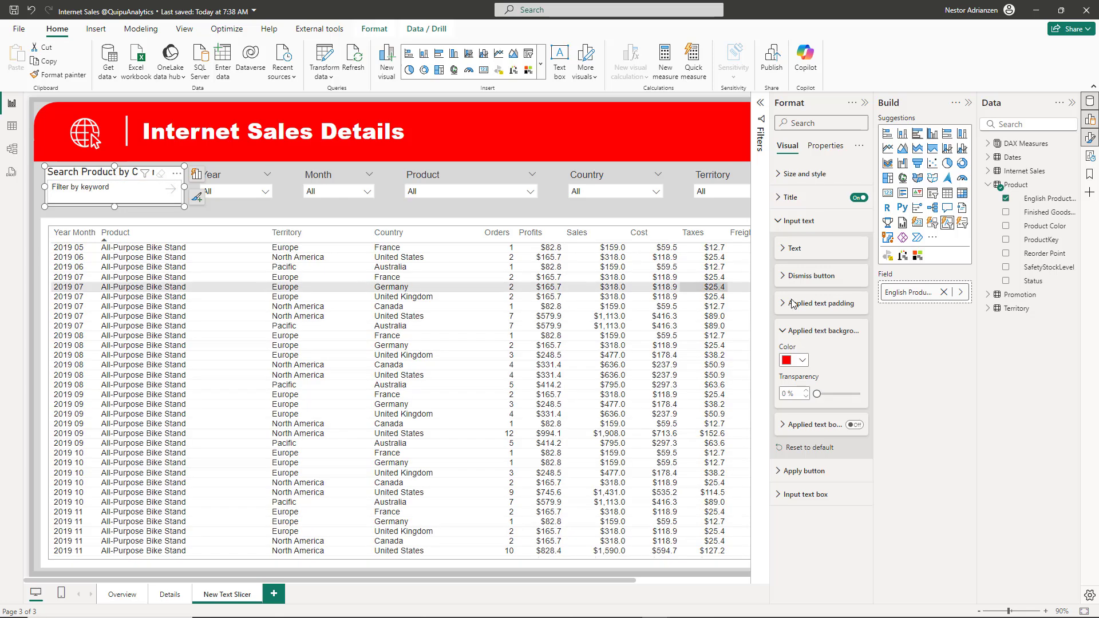
Change the slicer's input text color from the theme colors to light gray.
left_click(802, 332)
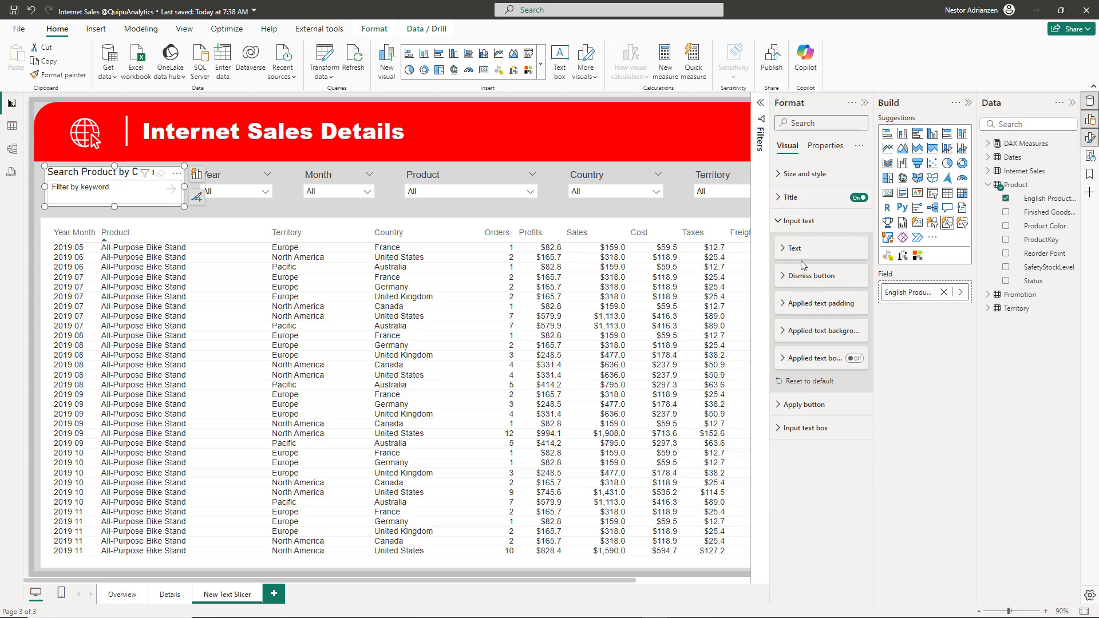
left_click(791, 250)
left_click(800, 356)
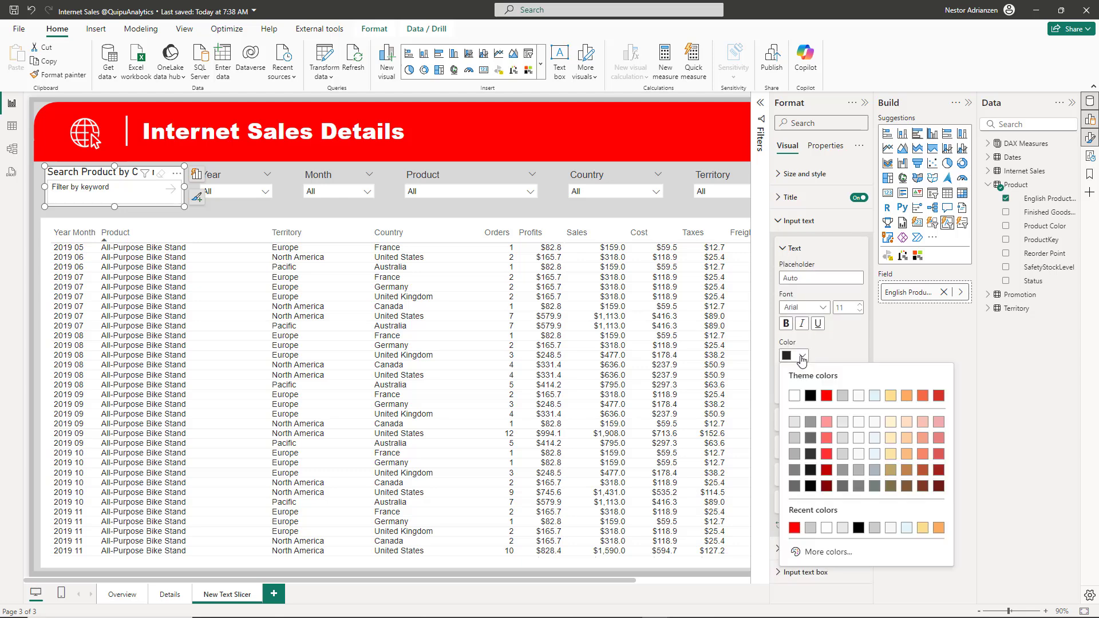
left_click(794, 422)
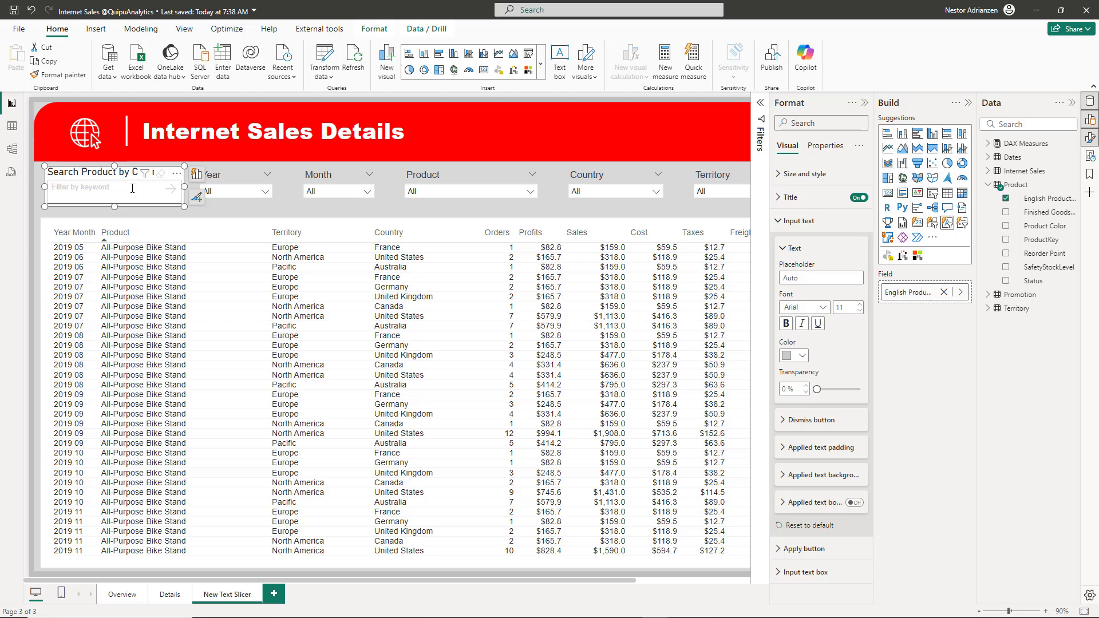
Filter the sales table by the keyword "blue" in the text slicer, look through the matching rows and deselect the slicer.
type("blue")
key("Return")
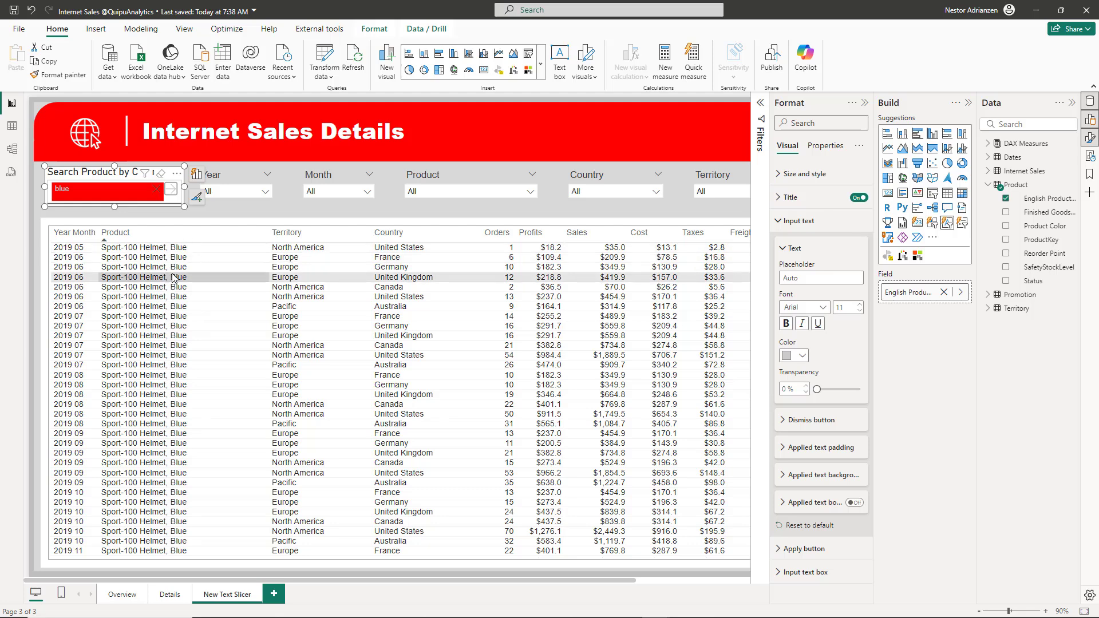
scroll(197, 353, "down", 15)
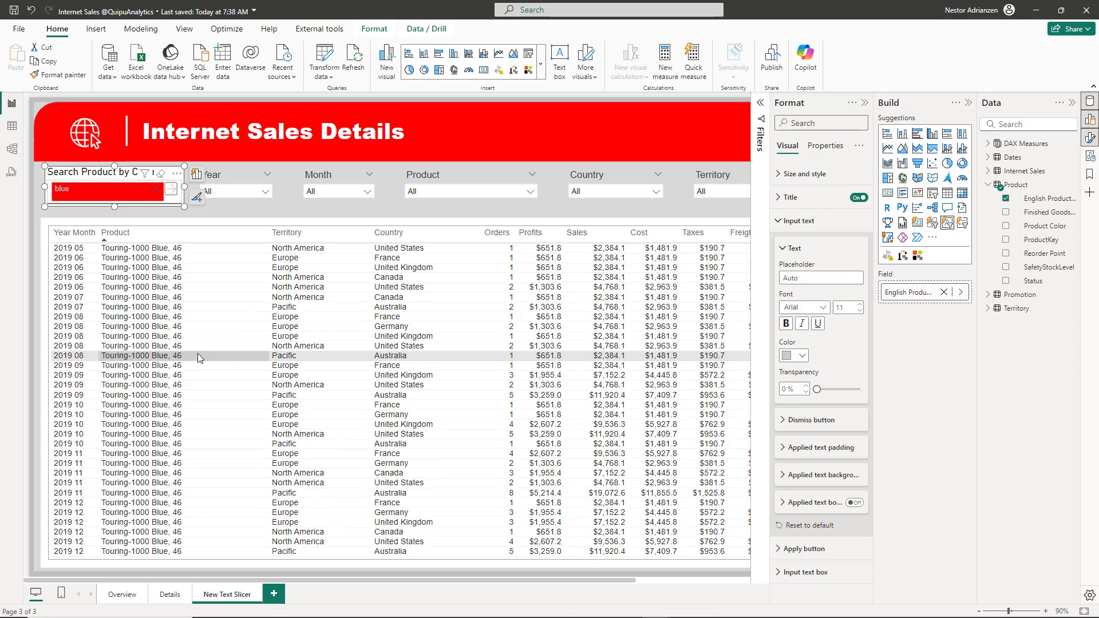
scroll(201, 323, "up", 15)
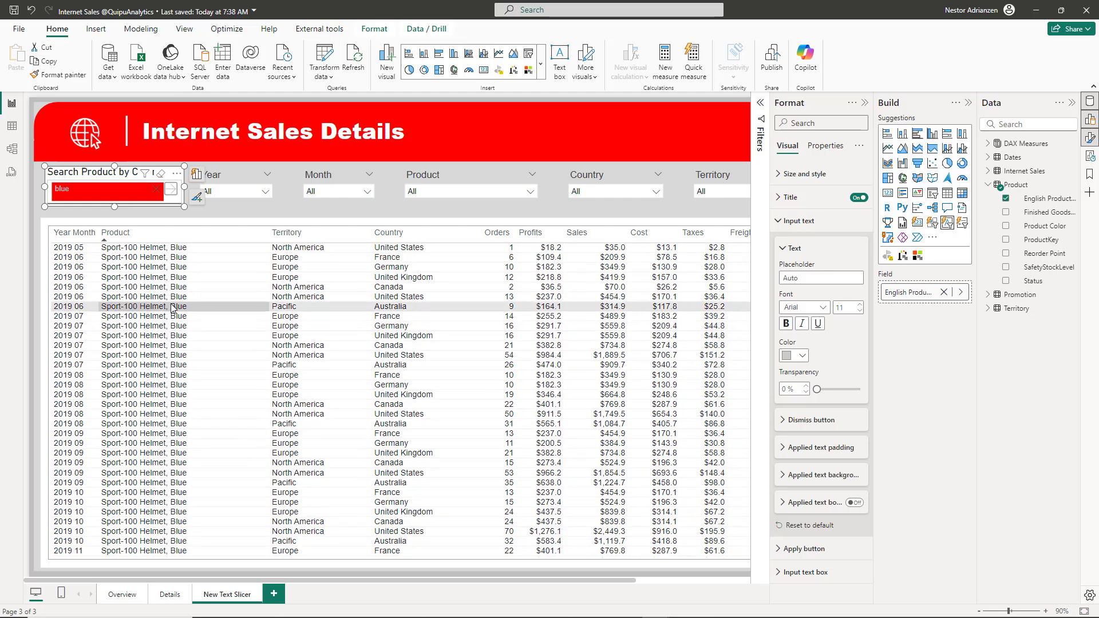
left_click(227, 214)
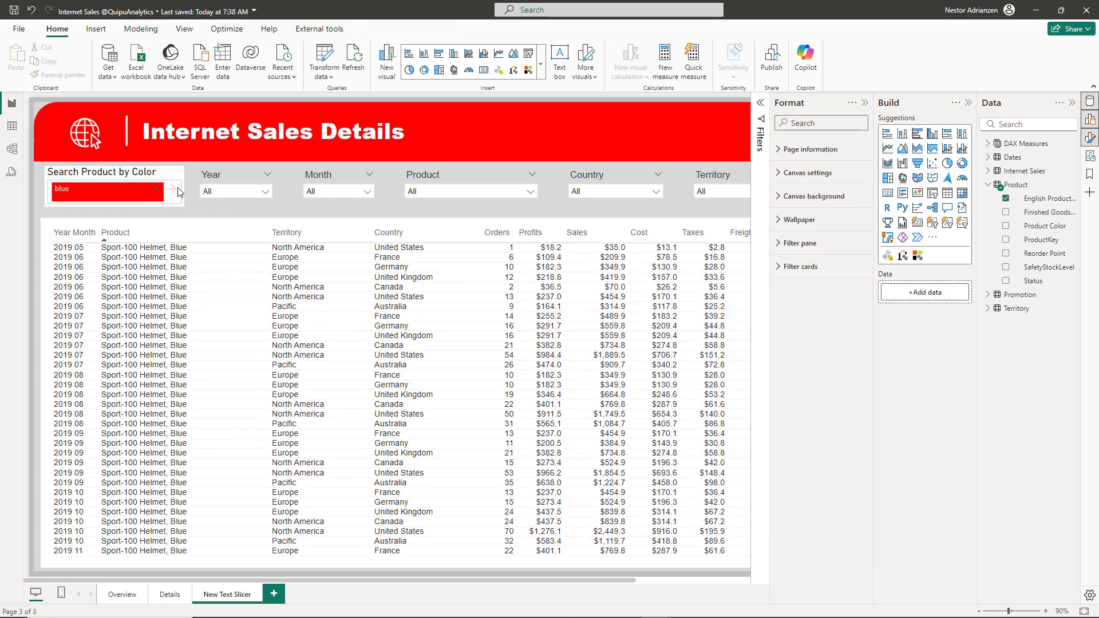
Select the Search Product by Color slicer and show its size and position settings.
left_click(126, 176)
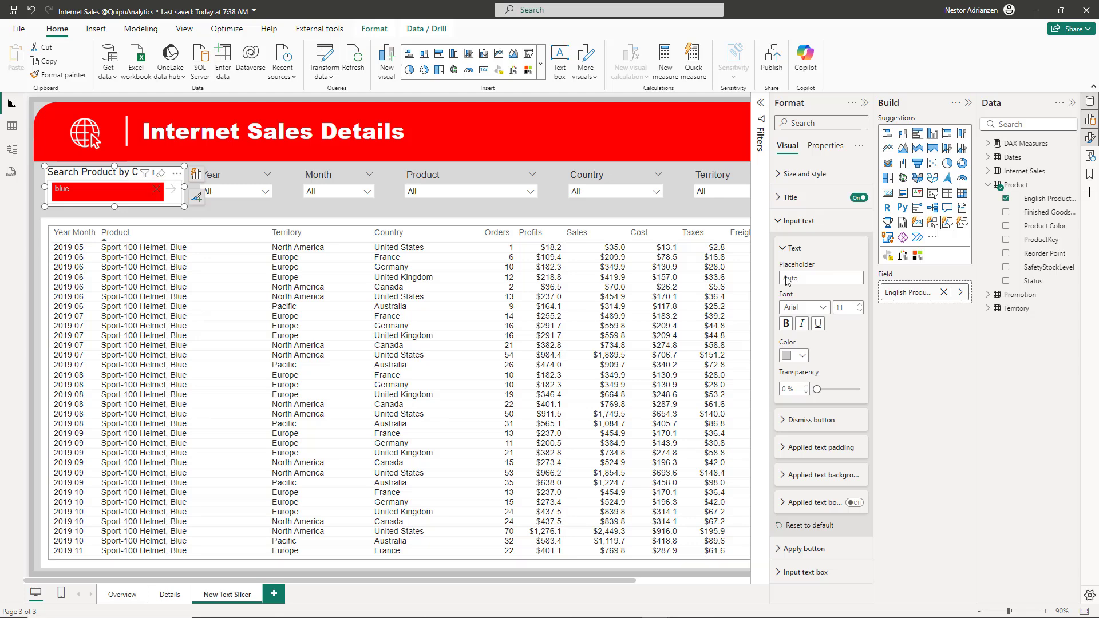
left_click(793, 175)
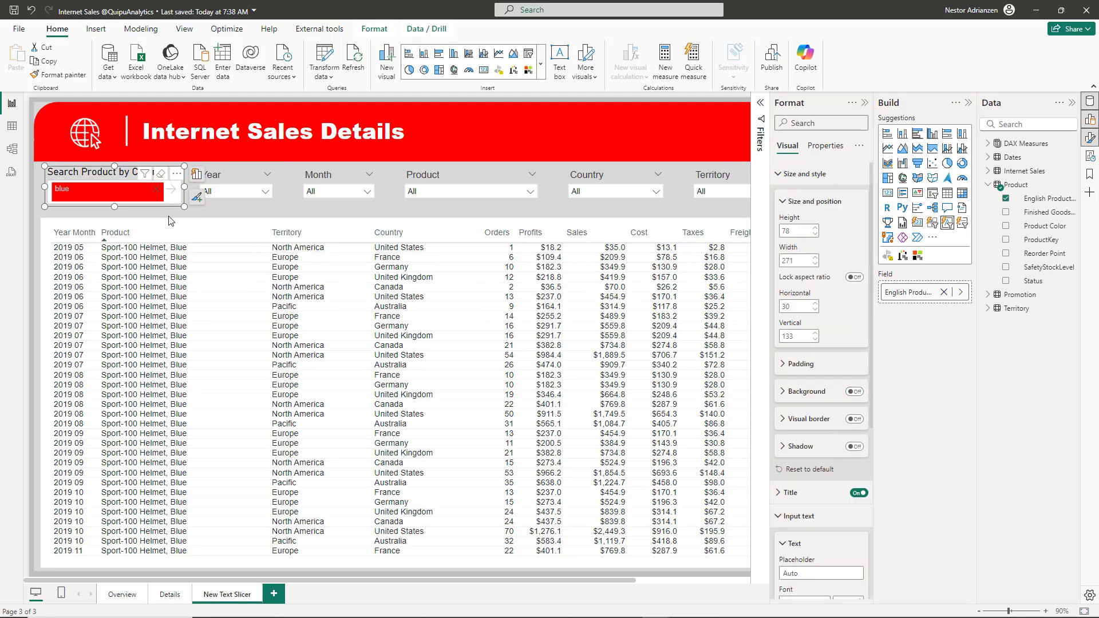
left_click(175, 216)
Clear the "blue" keyword, filter the products by "yello" instead and look through the matching rows.
left_click(157, 194)
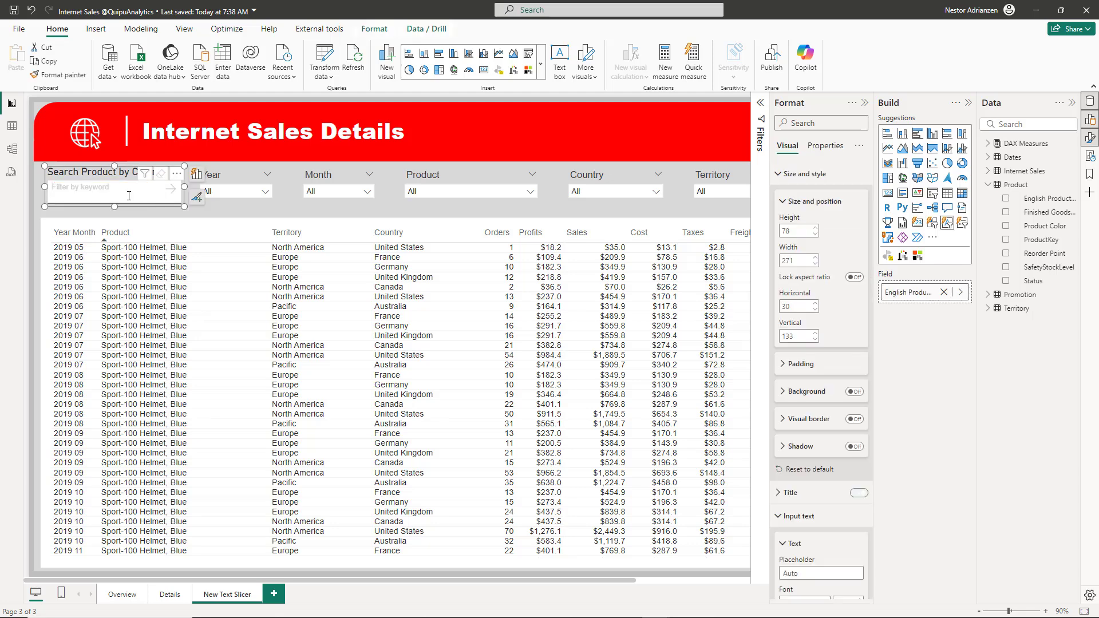
type("yell")
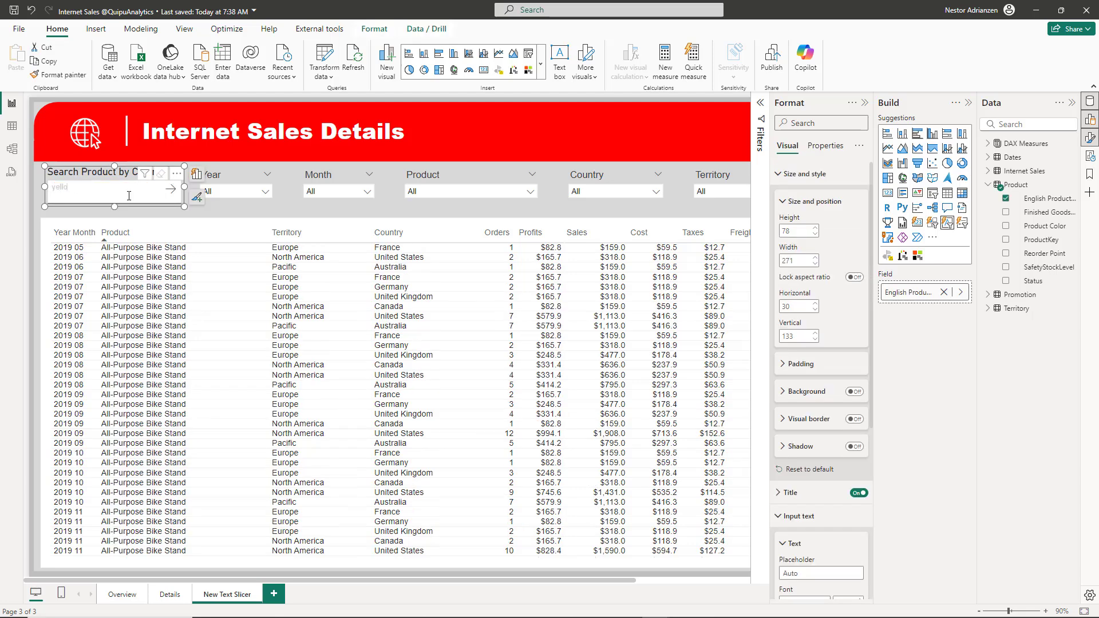
type("o")
key("Return")
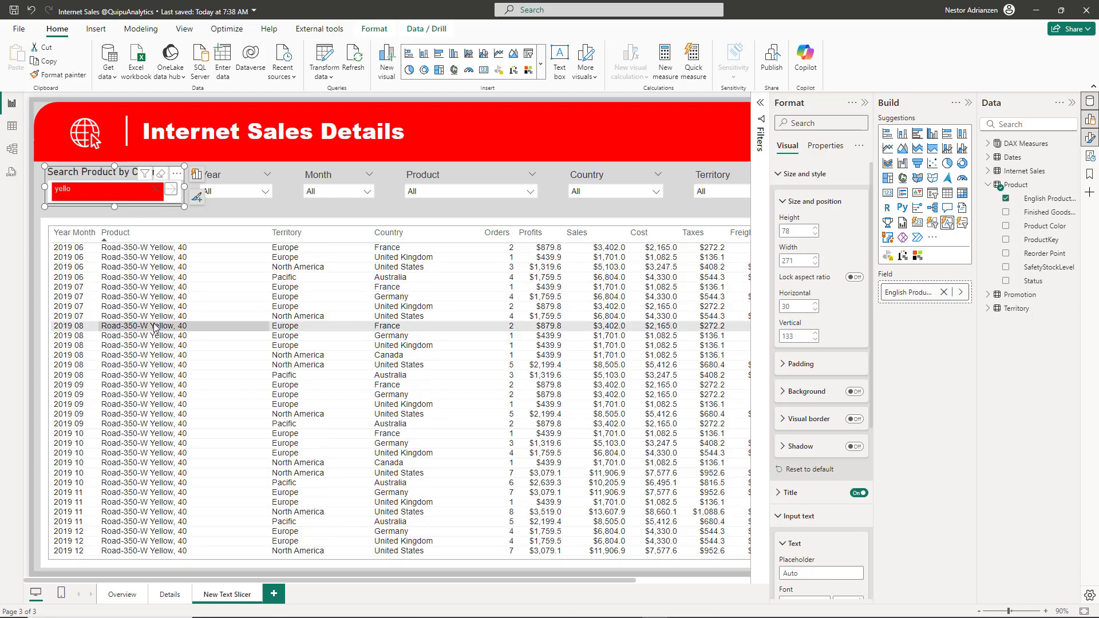
scroll(155, 331, "down", 10)
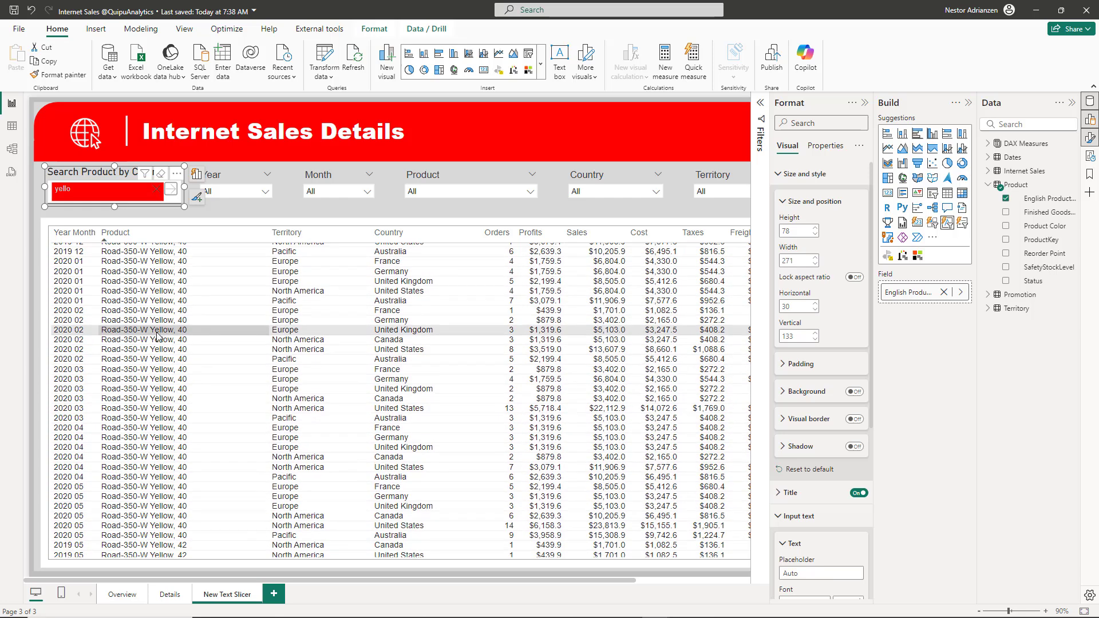